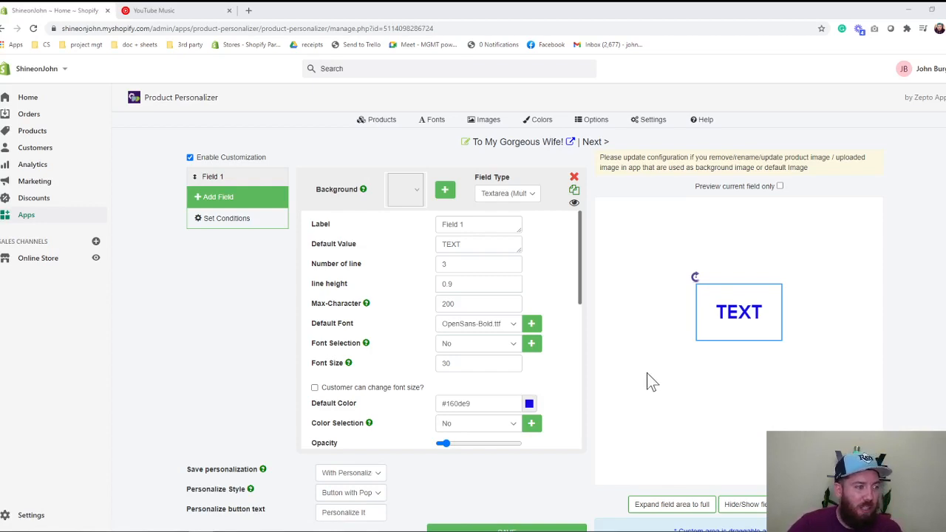
Step: Upload "01-To My Gorgeous Wife from Husband.png" from Downloads as the background image of the personalization preview
left_click(444, 192)
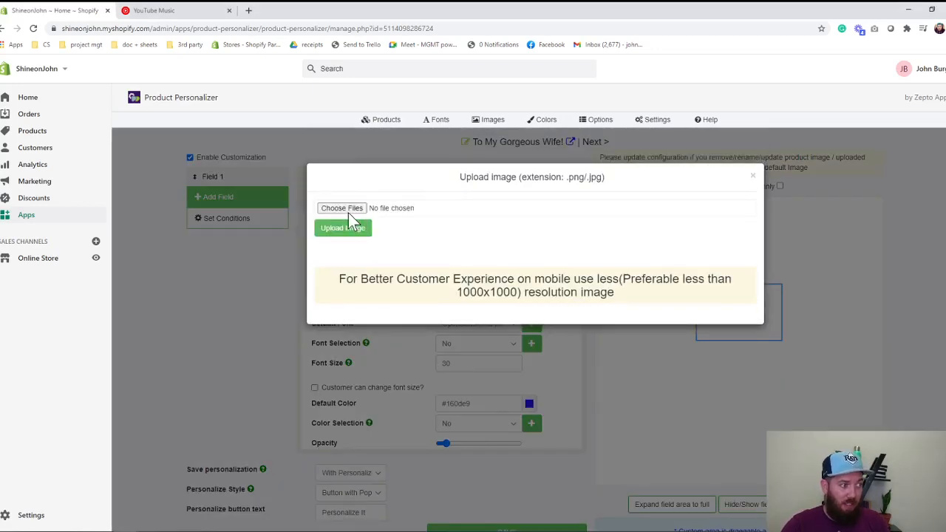
left_click(343, 208)
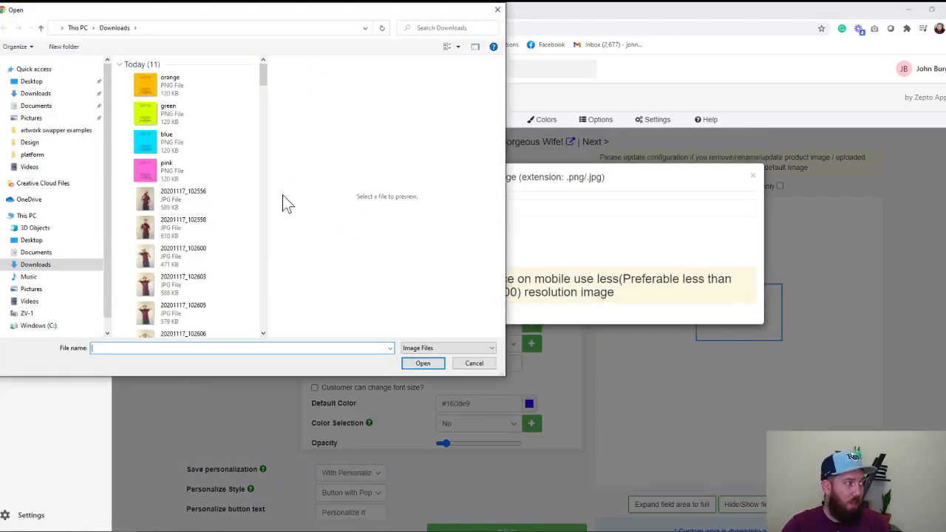
scroll(222, 298, "down", 10)
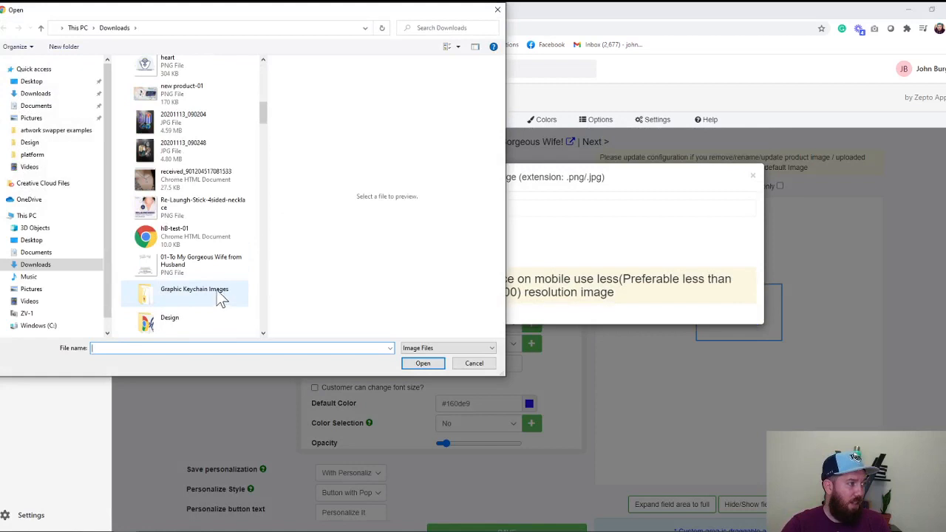
left_click(240, 270)
left_click(422, 363)
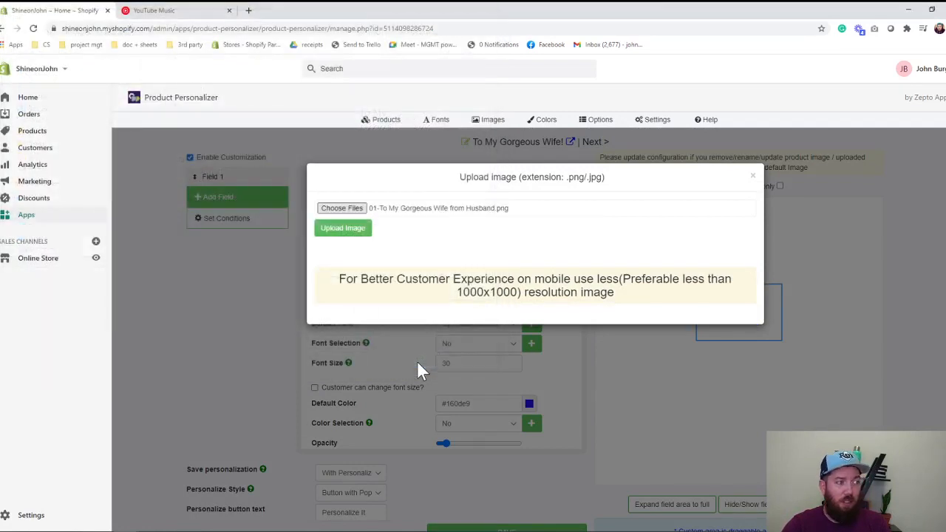
left_click(343, 229)
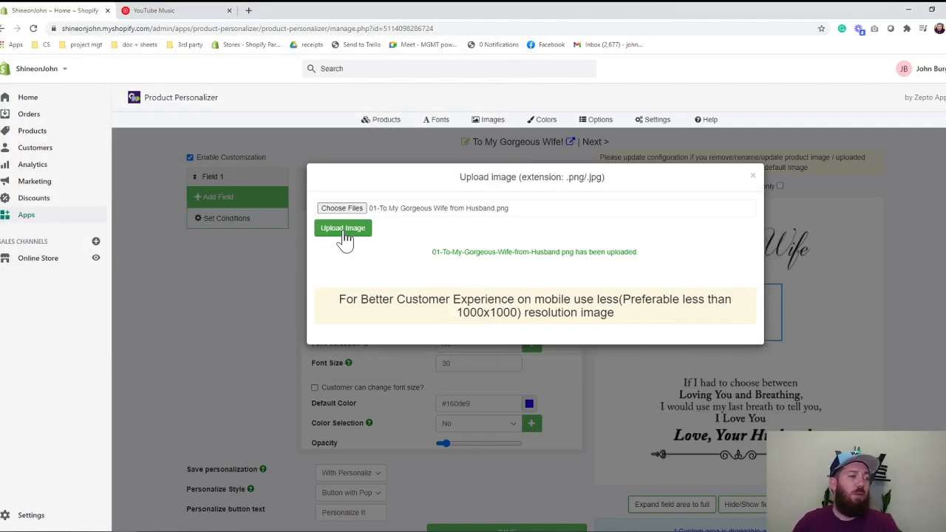
left_click(753, 176)
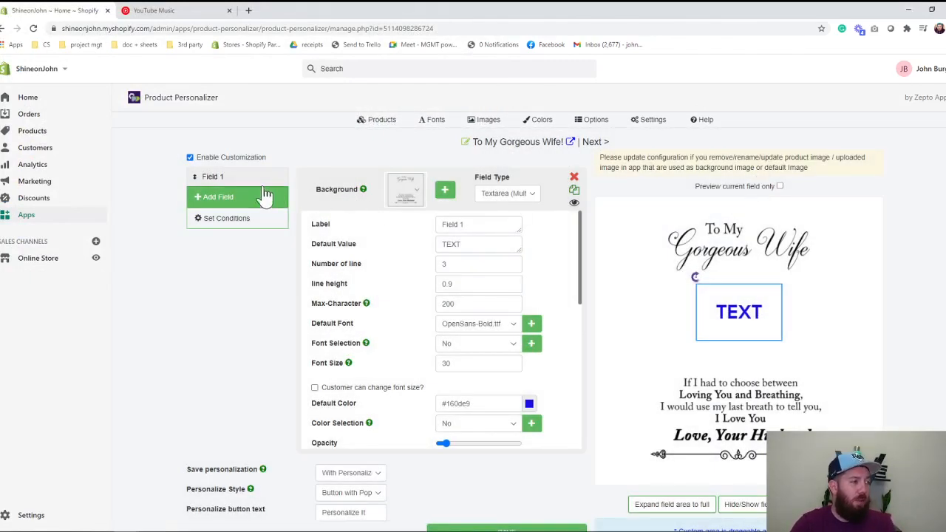
Step: Add an Image Swatch field to the product and delete the Field 1 text area
left_click(213, 198)
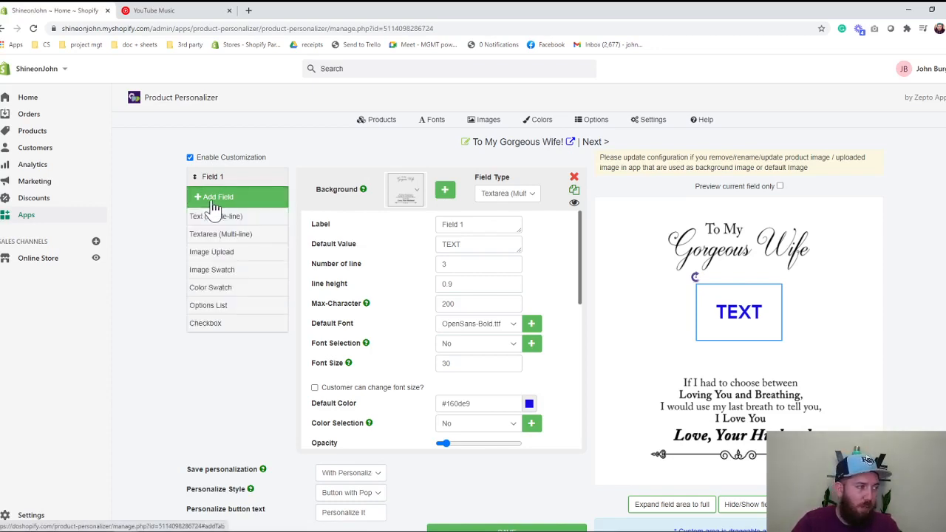
left_click(230, 272)
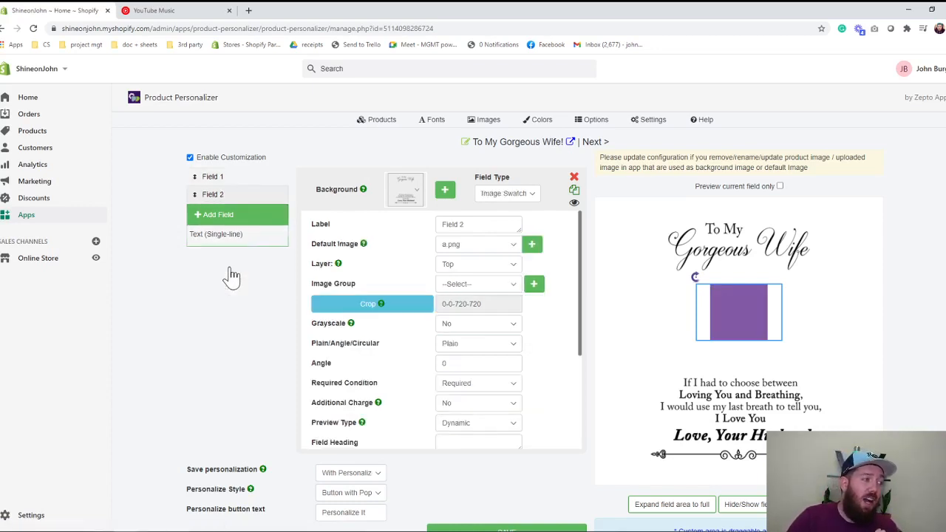
left_click(238, 180)
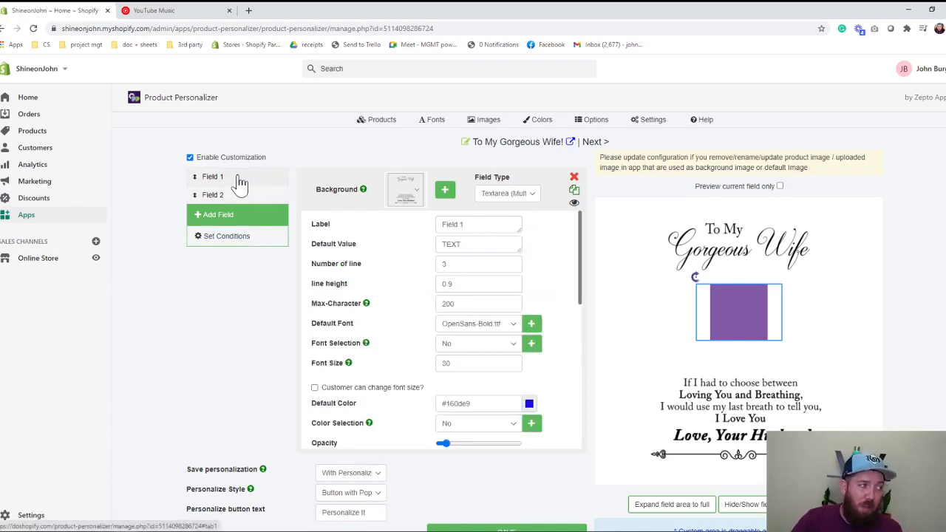
left_click(573, 176)
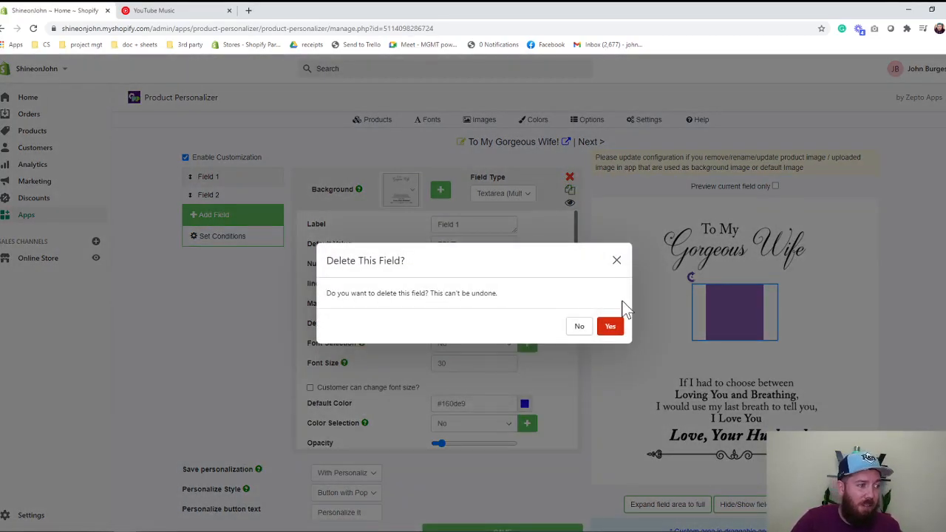
left_click(613, 330)
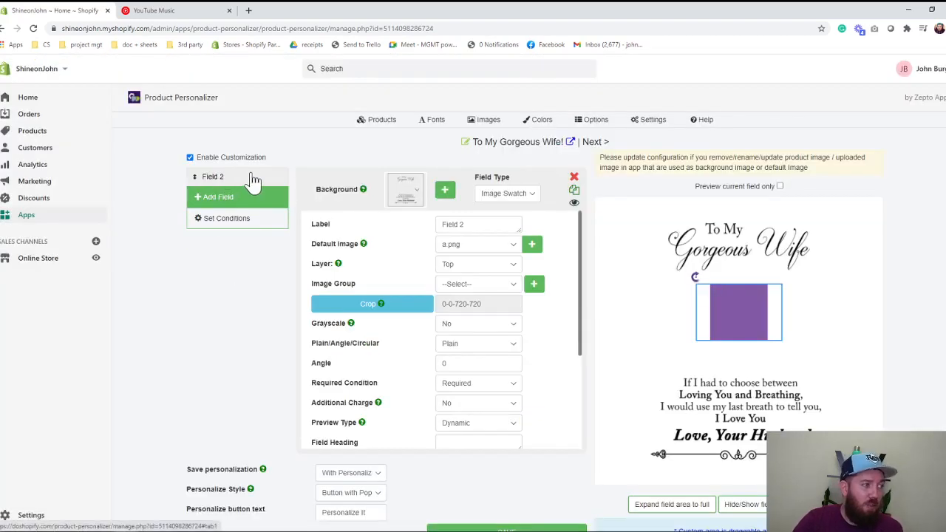
Step: Label the image swatch field "Message Card Design"
left_click_drag(476, 225, 413, 231)
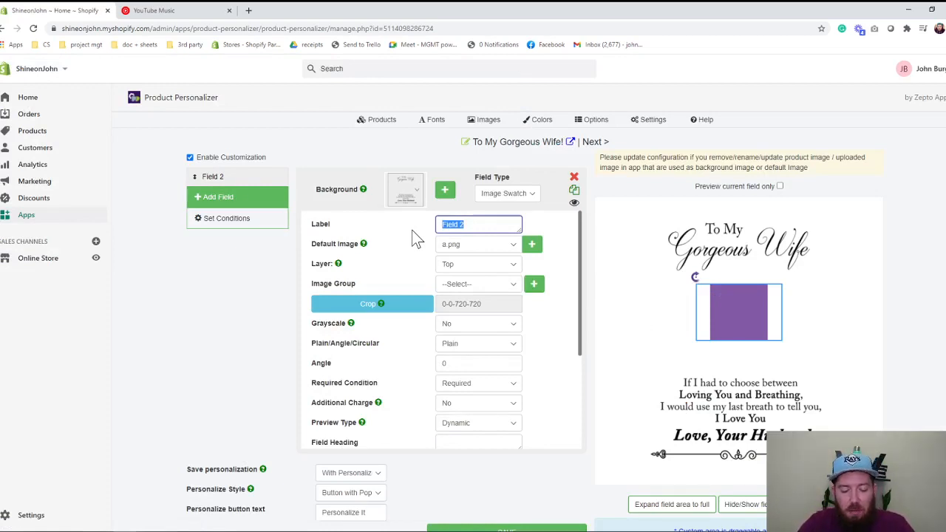
type("Mess")
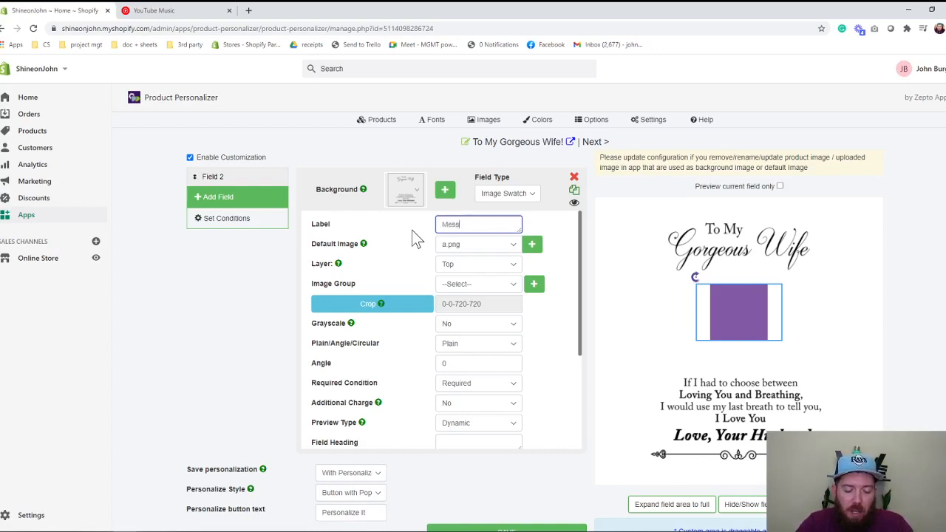
type("age Card Design")
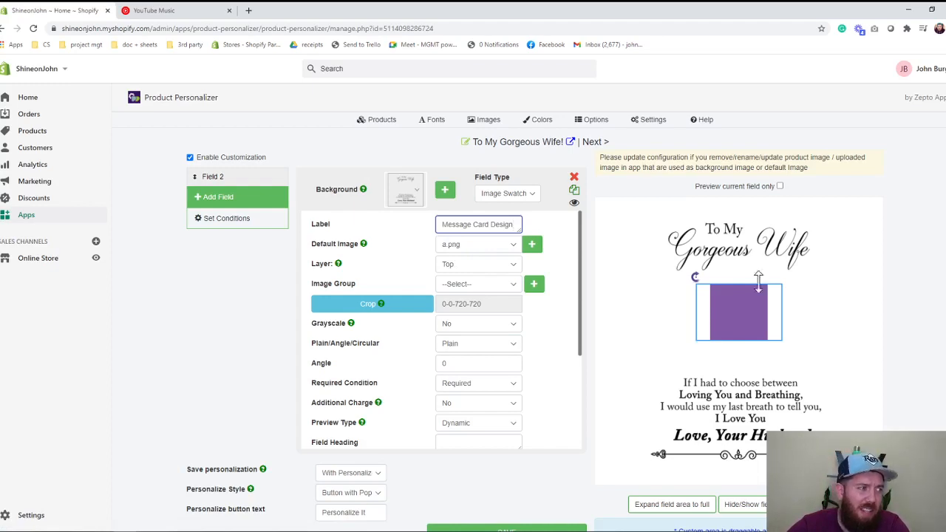
Step: Upload "01-To My Gorgeous Wife from Husband.png" as the default image of the Message Card Design field
left_click(531, 246)
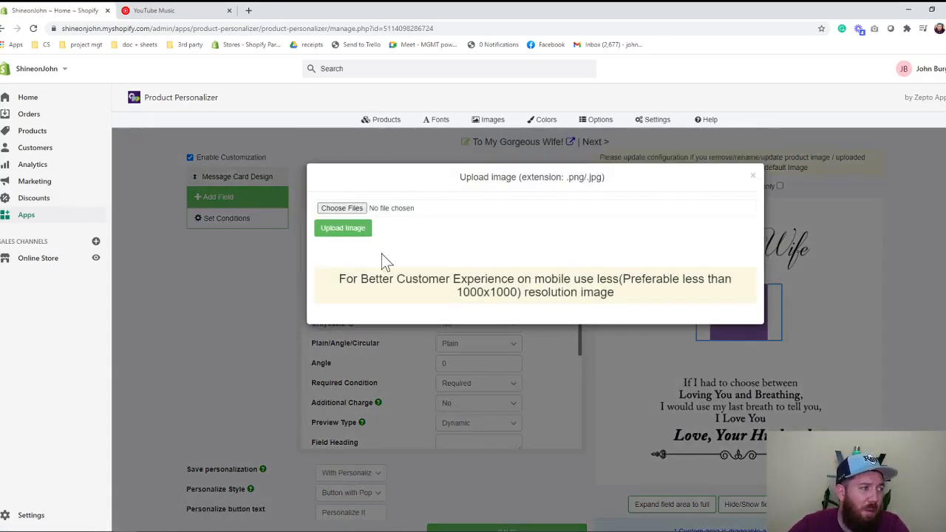
left_click(341, 208)
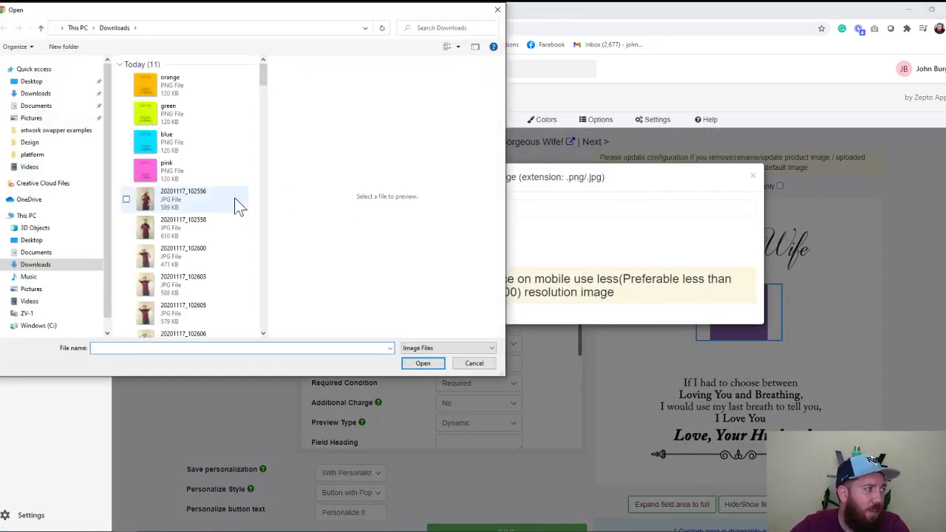
scroll(196, 255, "down", 5)
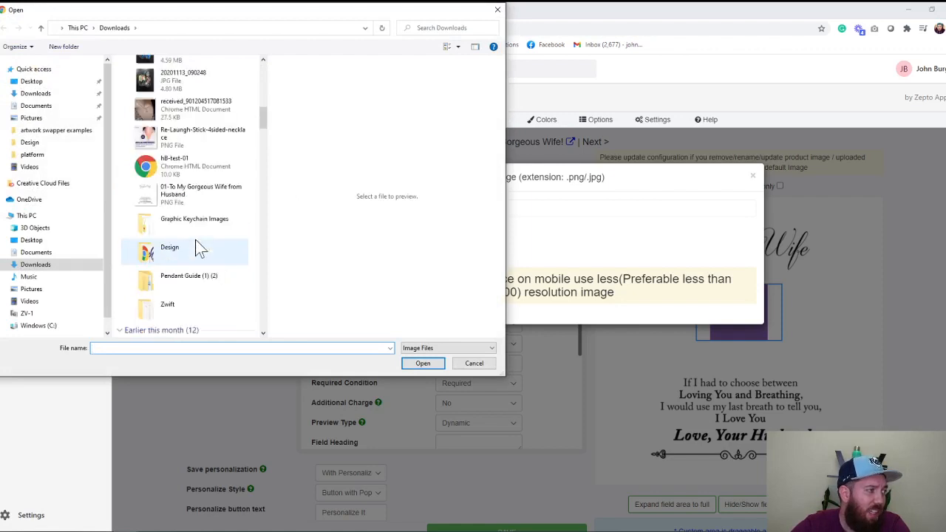
left_click(180, 193)
left_click(418, 361)
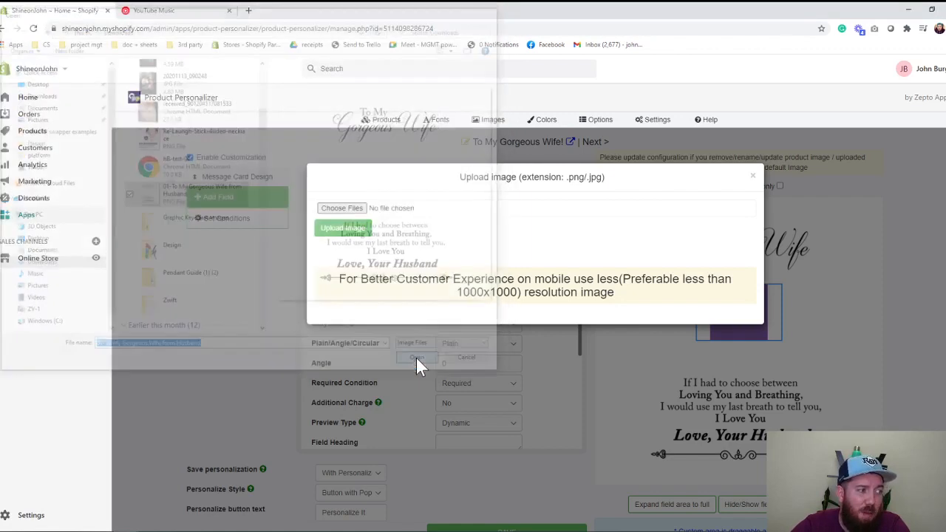
left_click(342, 229)
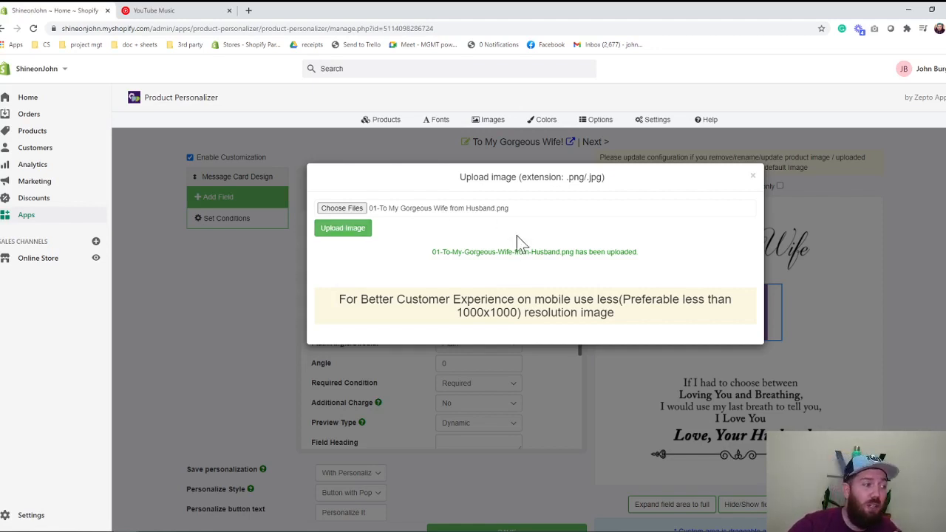
left_click(752, 176)
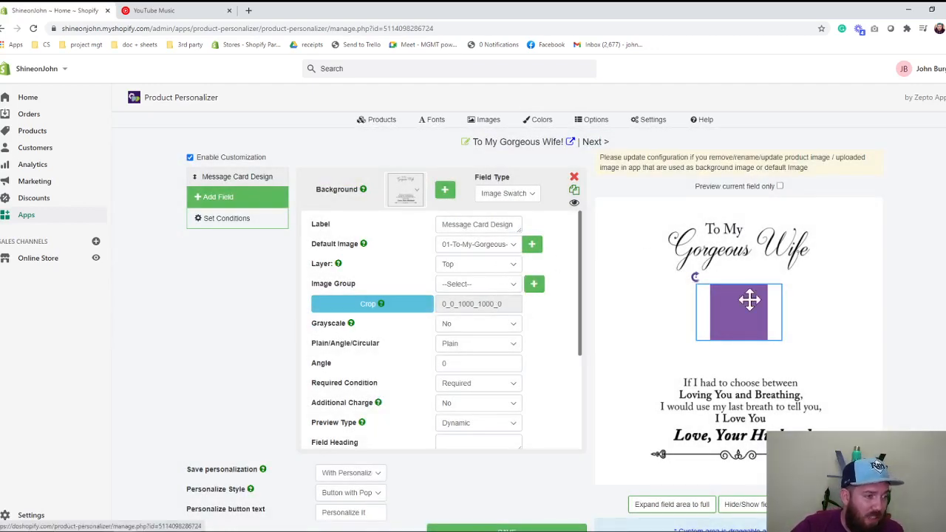
Step: Move and enlarge the swatch area to cover the whole preview canvas, and preview only the current field
left_click_drag(747, 305, 633, 228)
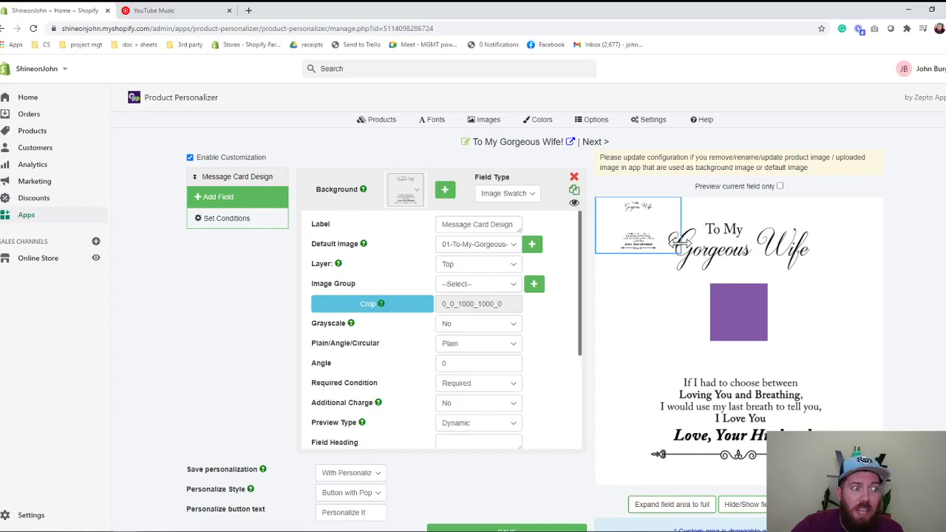
left_click_drag(679, 240, 893, 218)
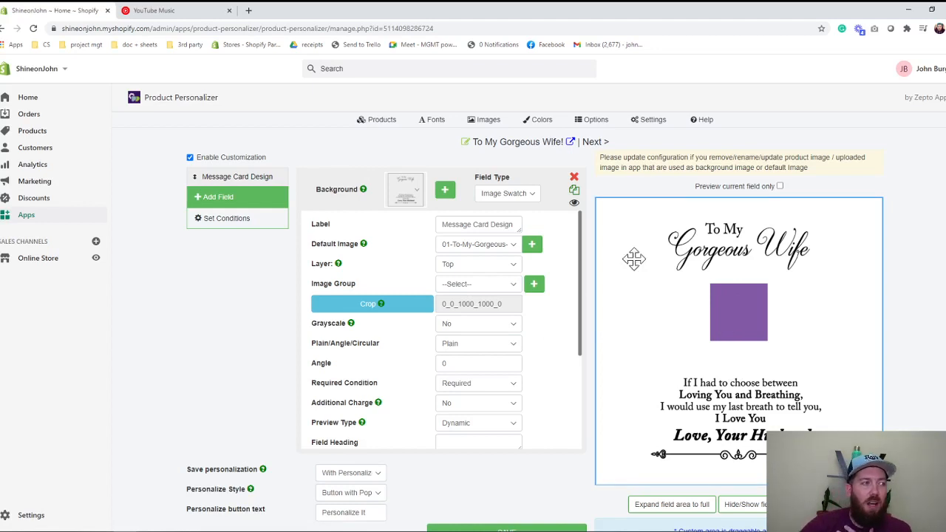
left_click(781, 187)
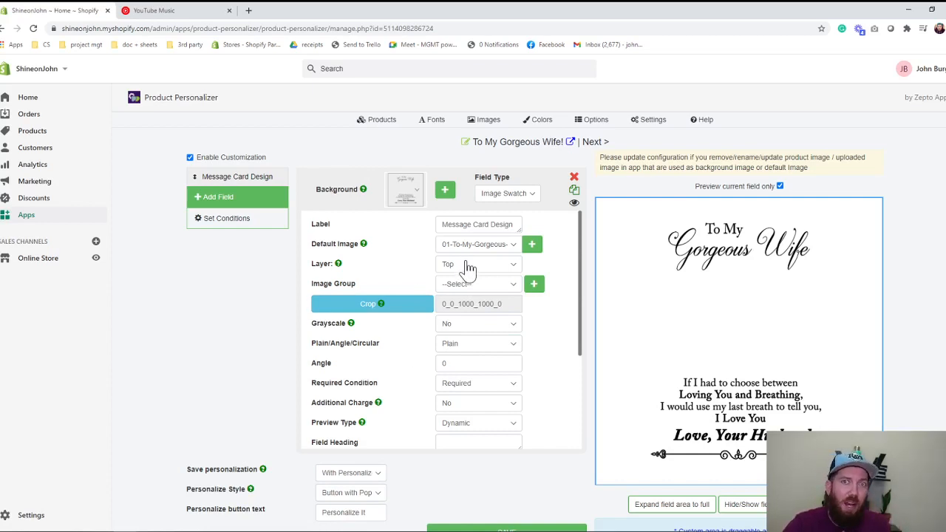
Step: Start a new image group for the Message Card Design field and give it four image rows
left_click(533, 284)
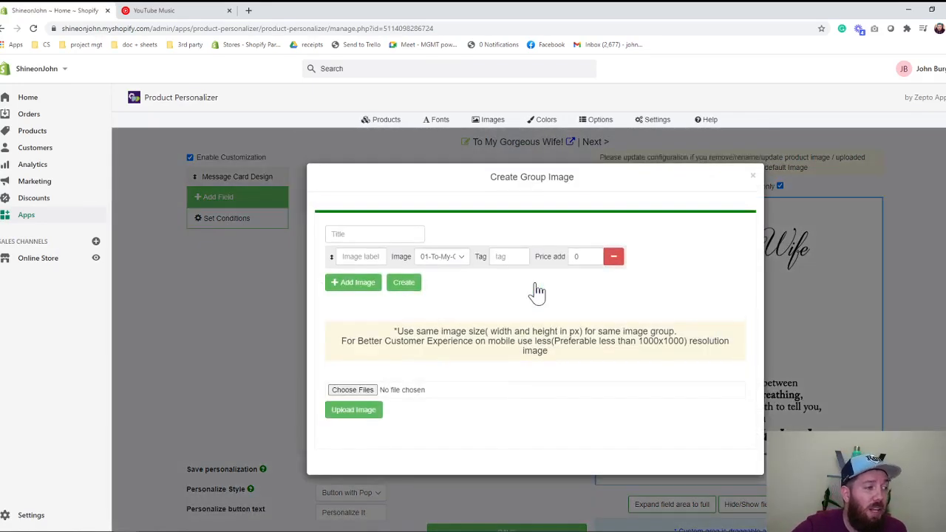
left_click(362, 295)
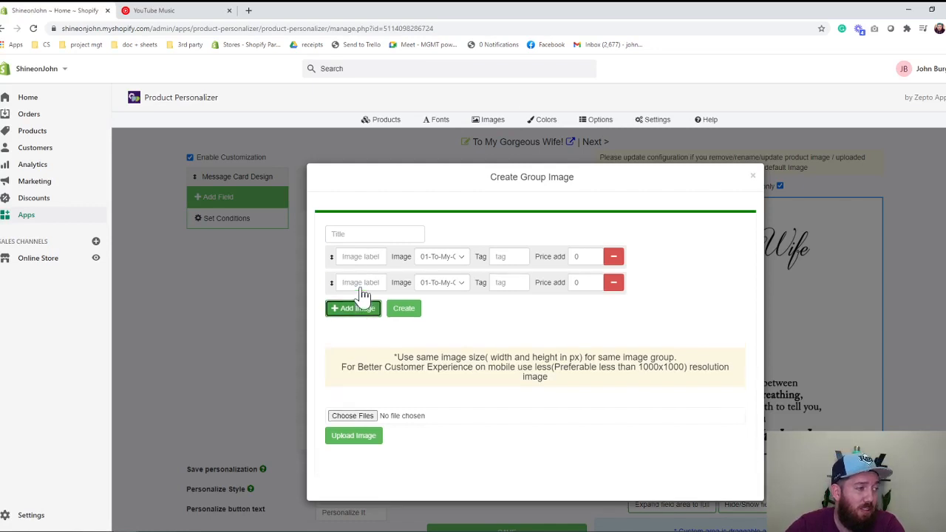
left_click(359, 310)
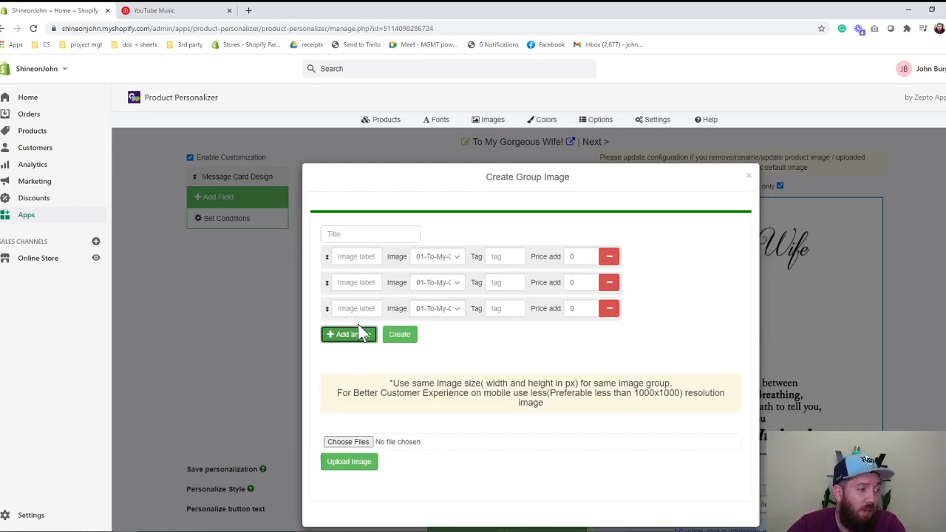
left_click(357, 336)
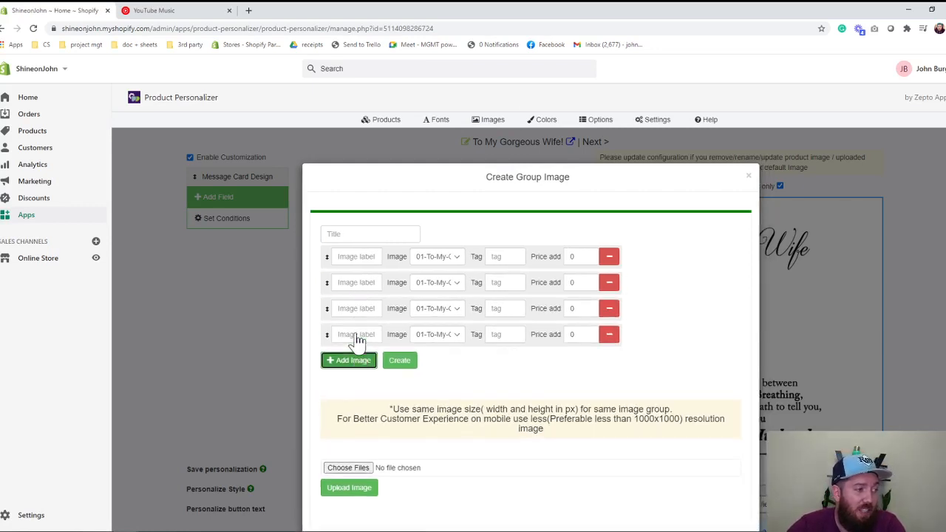
left_click(436, 259)
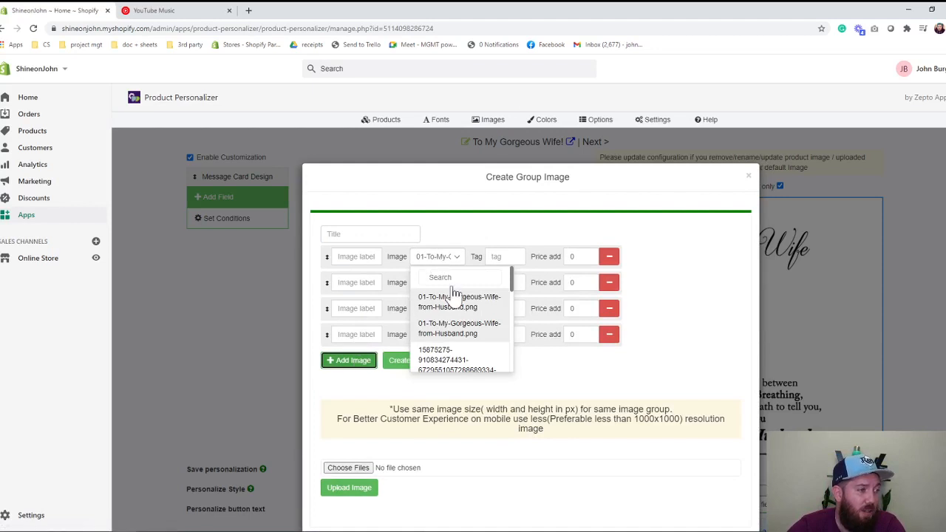
left_click(398, 395)
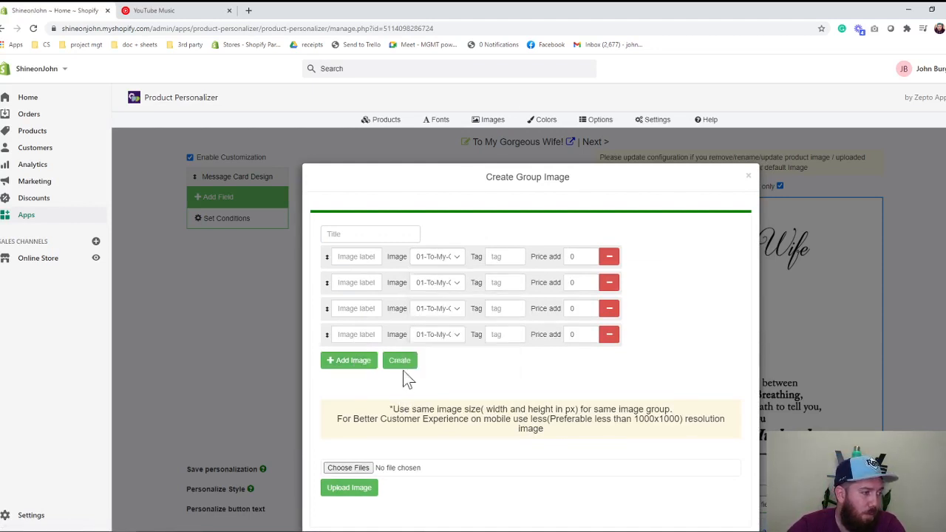
left_click(399, 365)
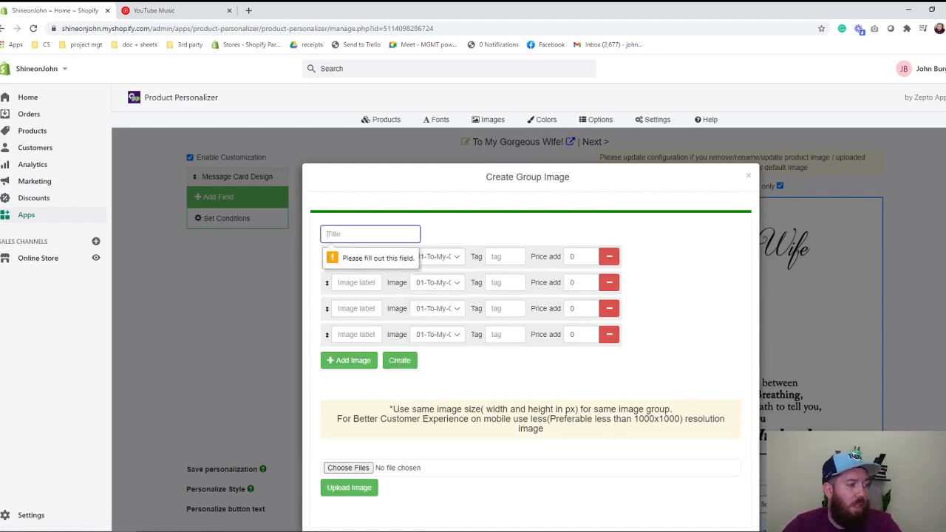
Step: Upload the orange, green, blue and pink PNG files from Downloads within the image group setup
left_click(357, 470)
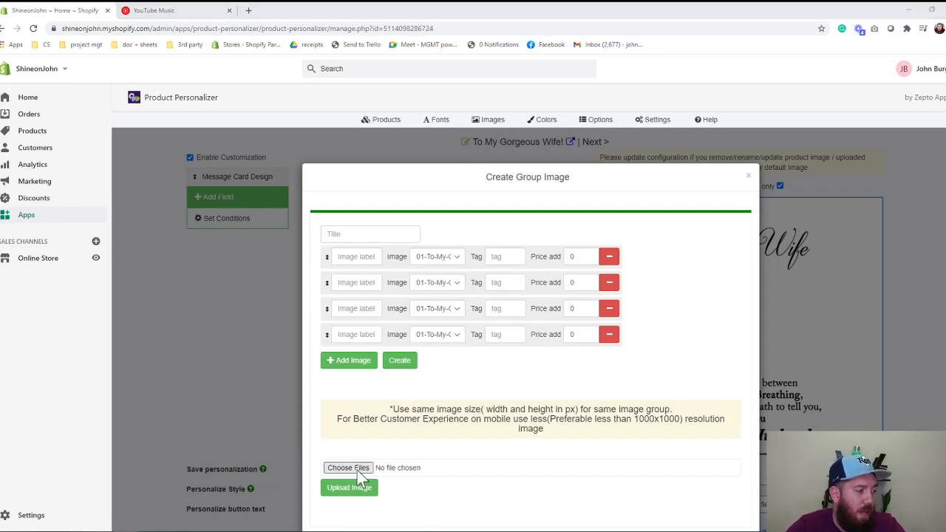
left_click(183, 163)
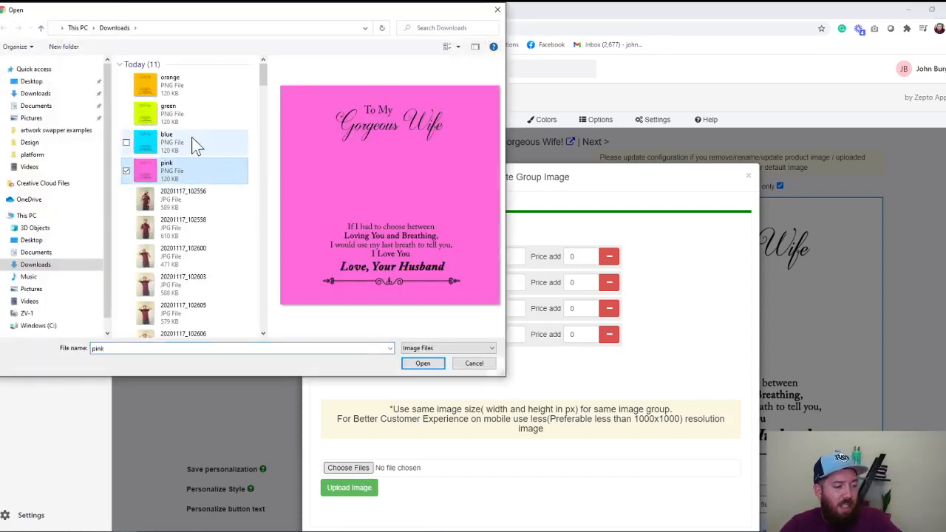
left_click(174, 92, "shift")
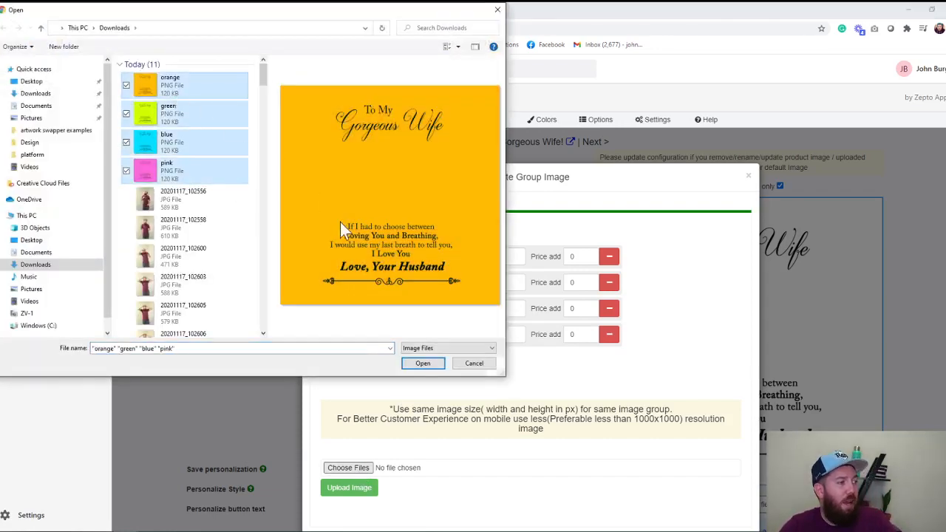
left_click(422, 364)
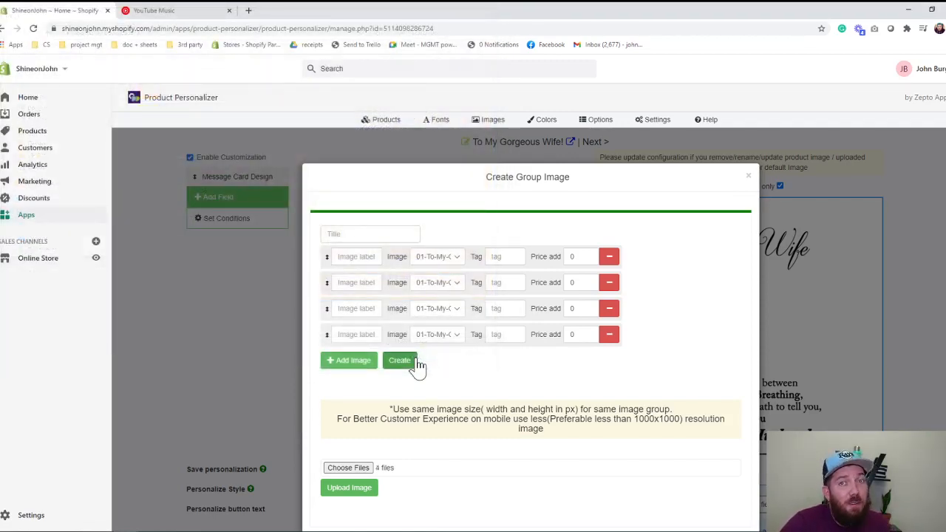
scroll(453, 432, "down", 1)
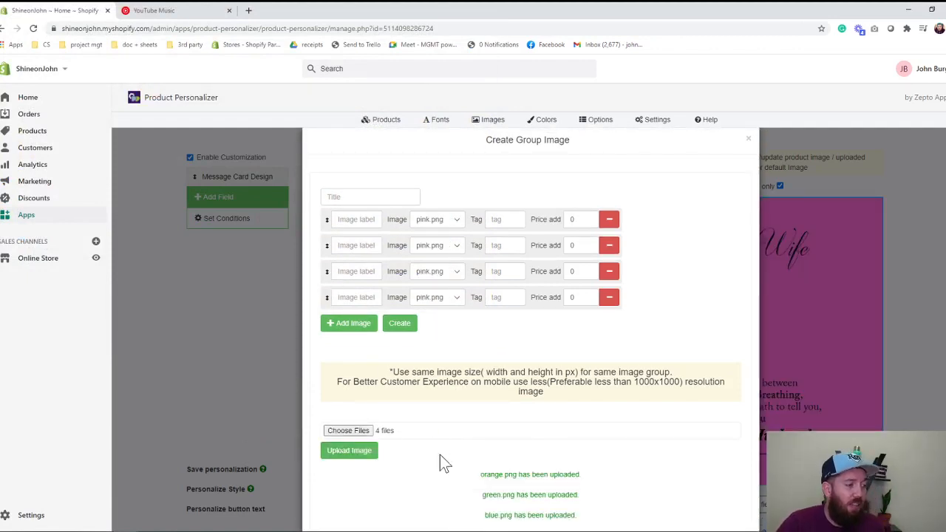
Step: Assign blue.png, green.png and orange.png to the second, third and fourth image rows, and label the first row "pink"
scroll(443, 474, "down", 1)
scroll(487, 412, "up", 2)
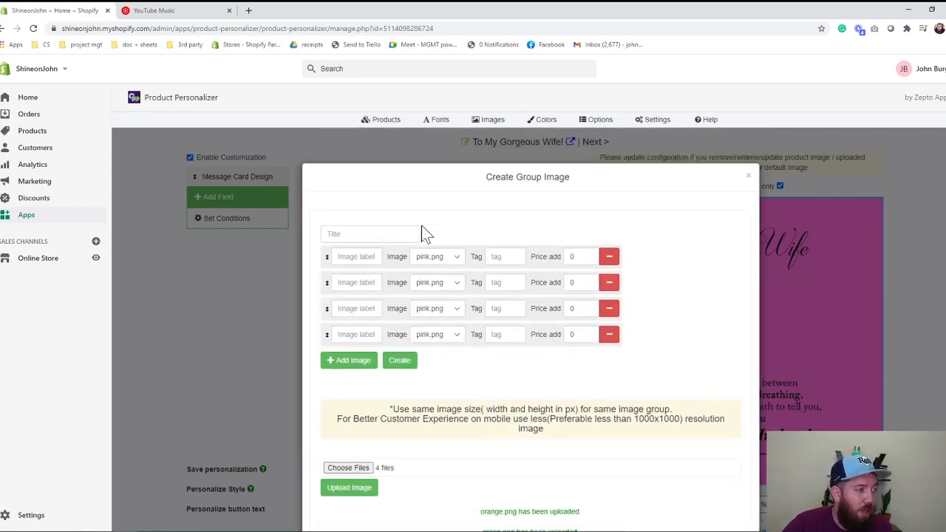
left_click(444, 287)
left_click(448, 341)
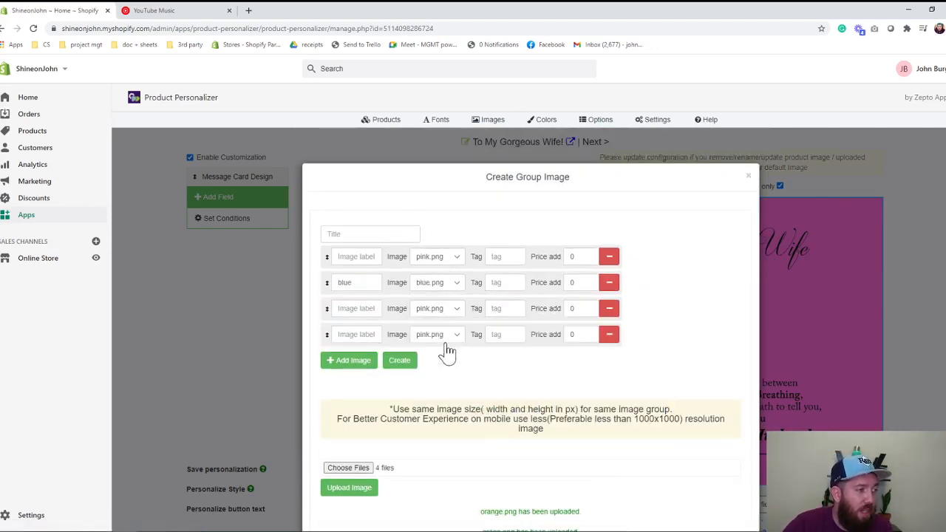
left_click(442, 308)
left_click(435, 382)
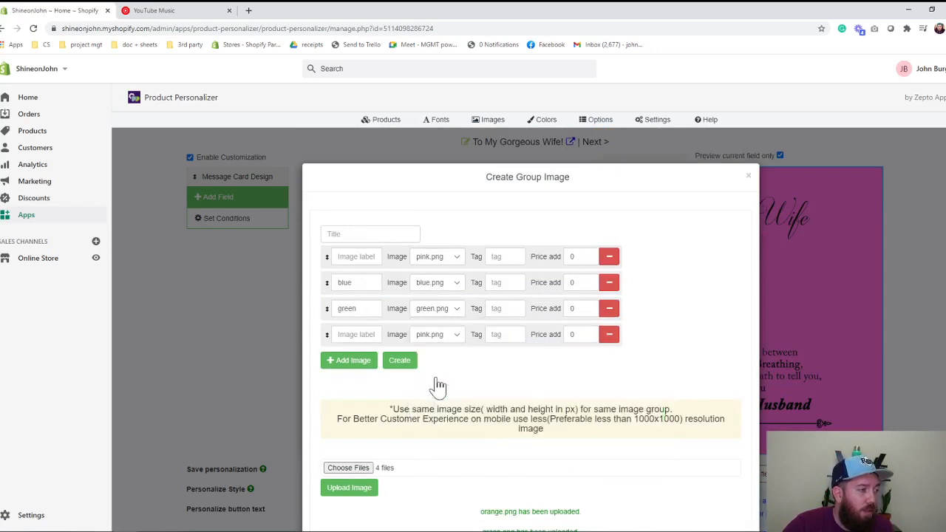
left_click(439, 335)
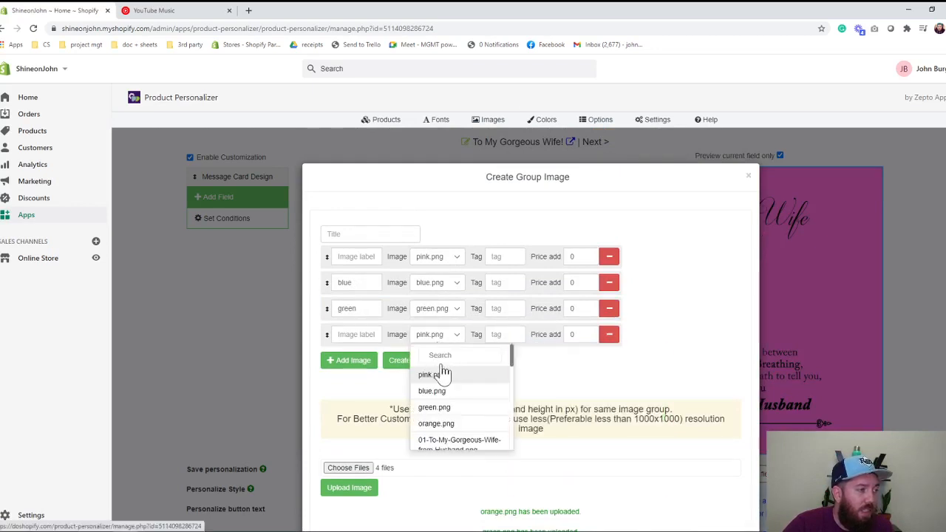
left_click(436, 424)
left_click(357, 257)
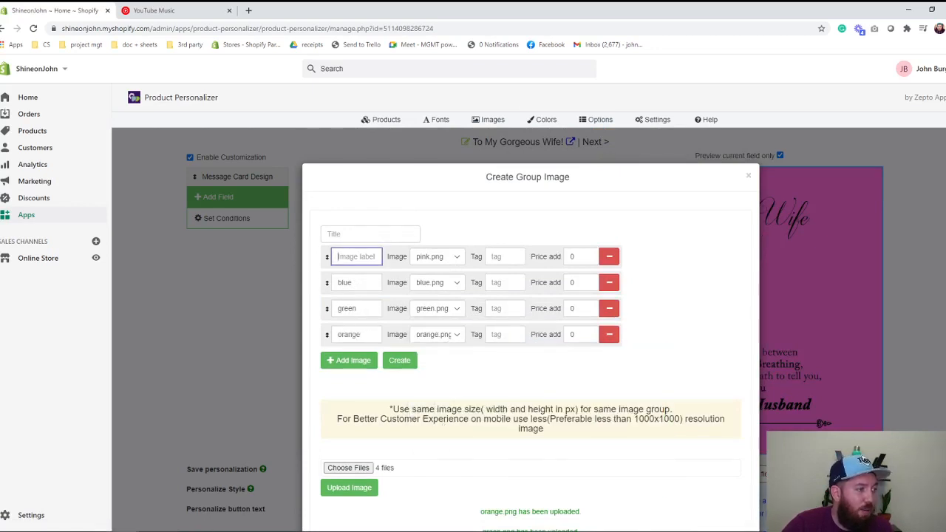
type("pink")
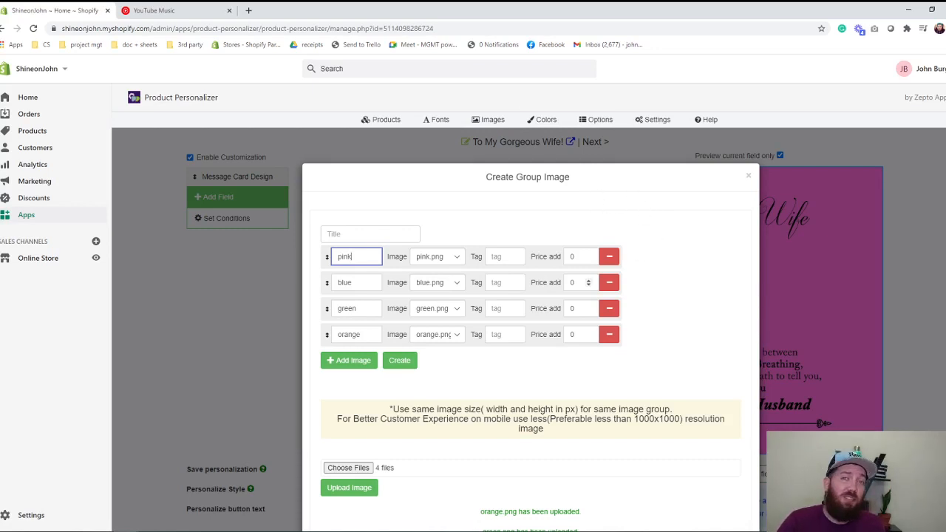
Step: Title the image group "Color" and create it
scroll(550, 326, "down", 2)
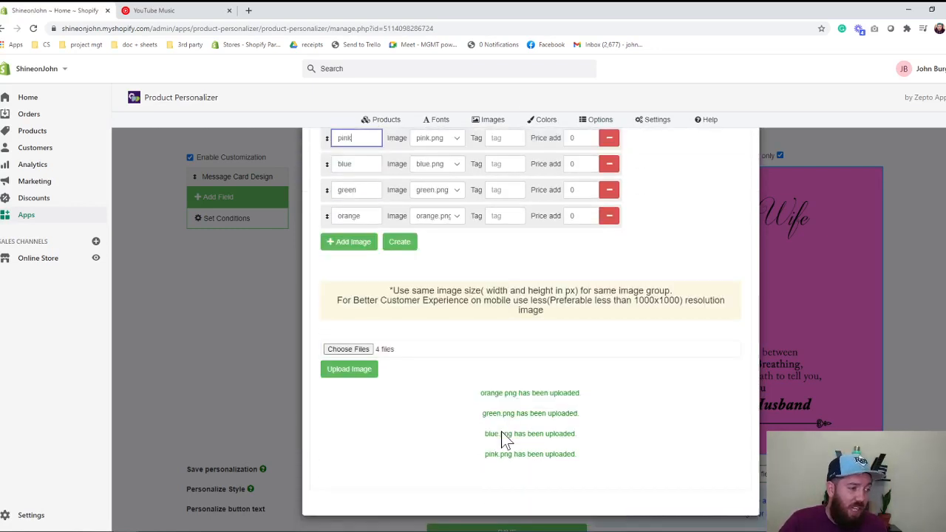
left_click(398, 243)
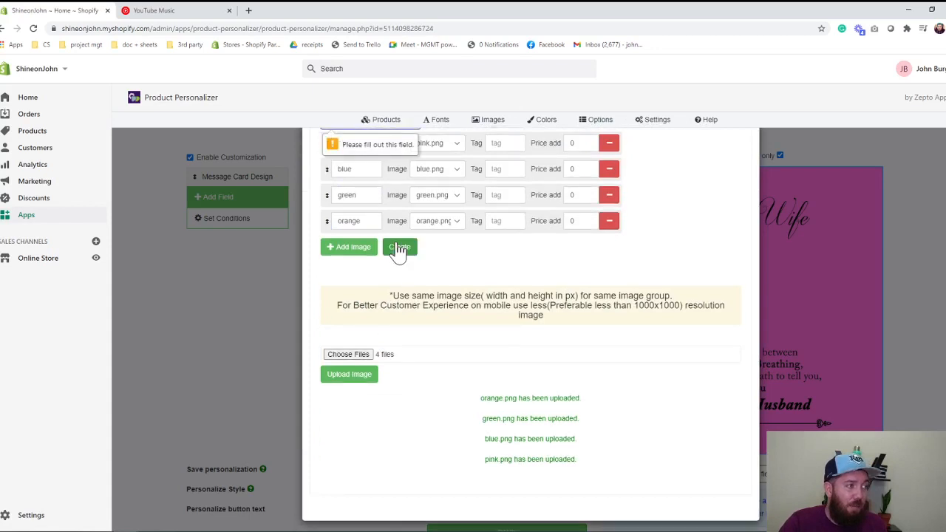
scroll(447, 277, "up", 2)
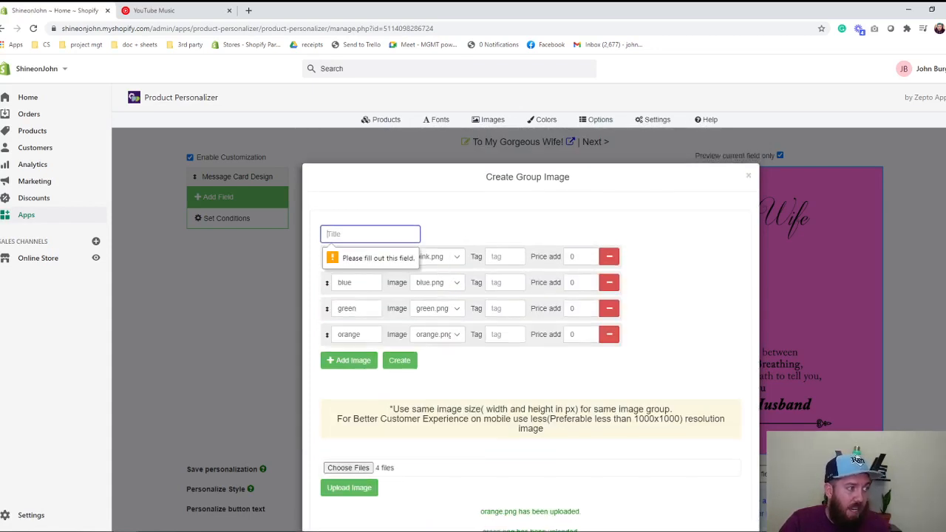
type("Color")
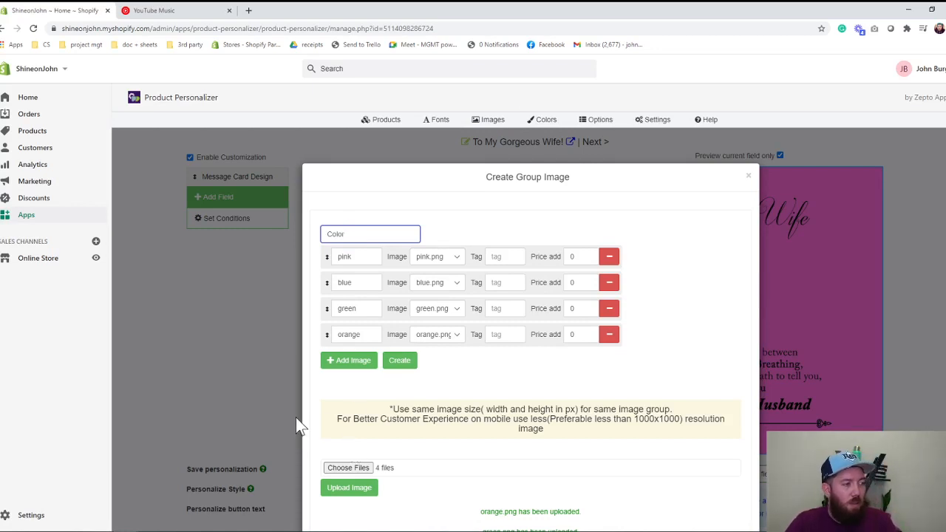
scroll(355, 414, "down", 1)
scroll(530, 333, "down", 1)
scroll(530, 333, "up", 3)
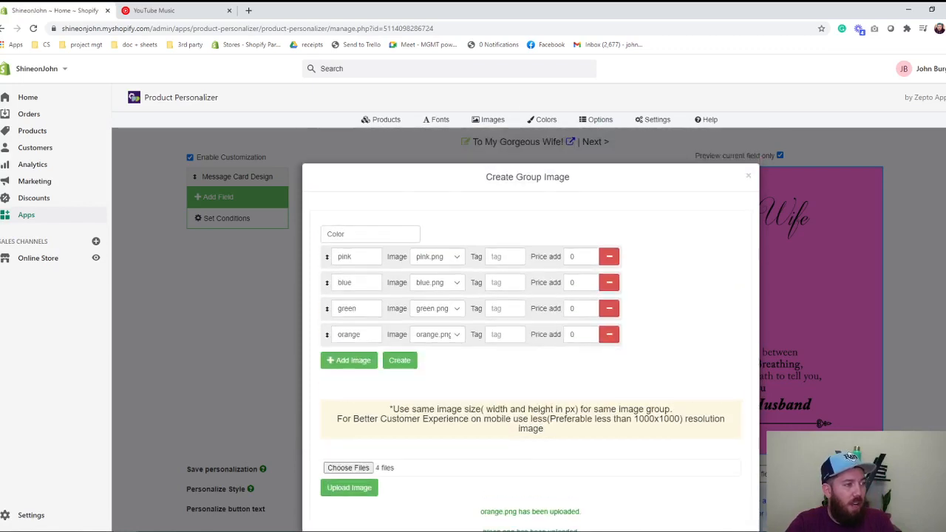
left_click(400, 361)
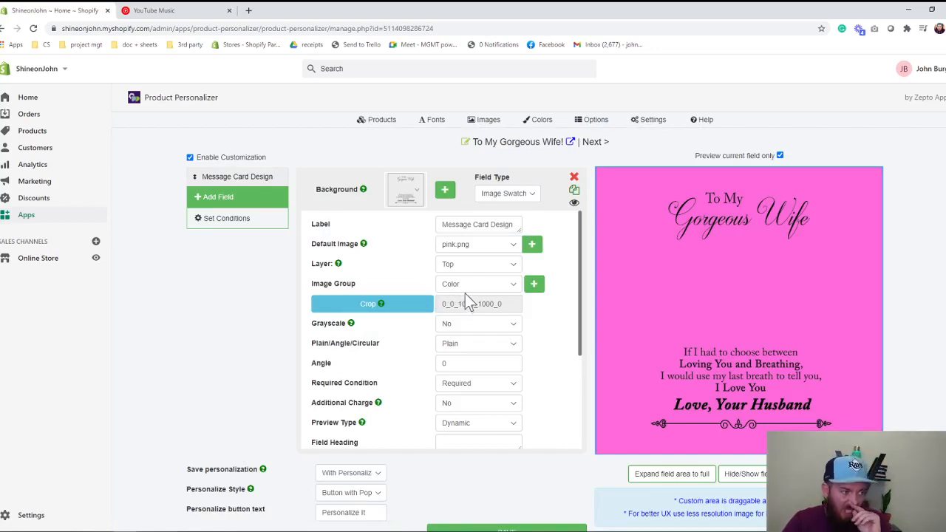
Step: Set the Personalize Style to Direct Field and save the product's customization
scroll(401, 302, "down", 2)
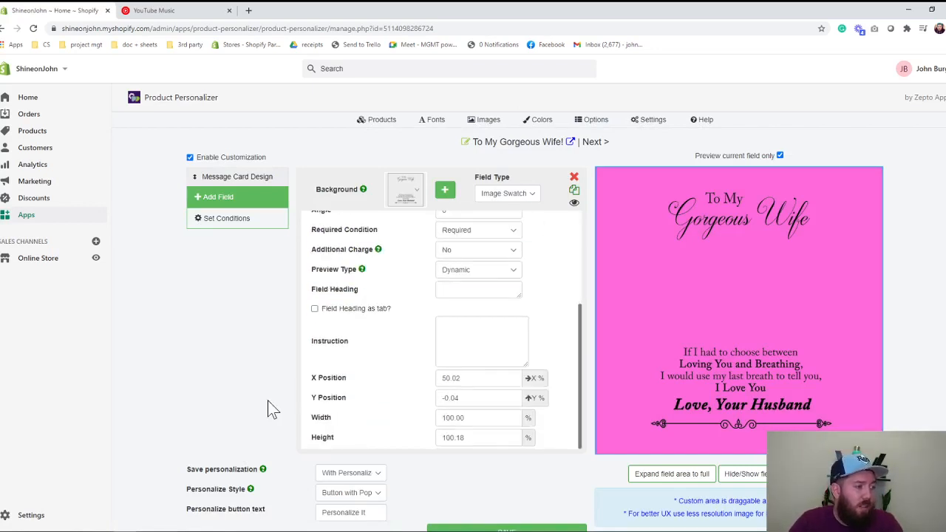
scroll(271, 408, "down", 1)
left_click(352, 476)
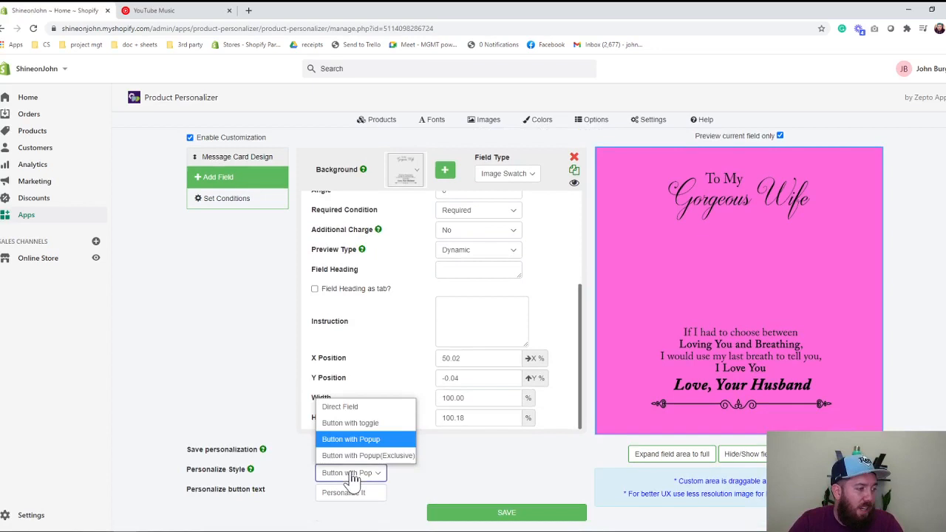
left_click(341, 407)
left_click(488, 519)
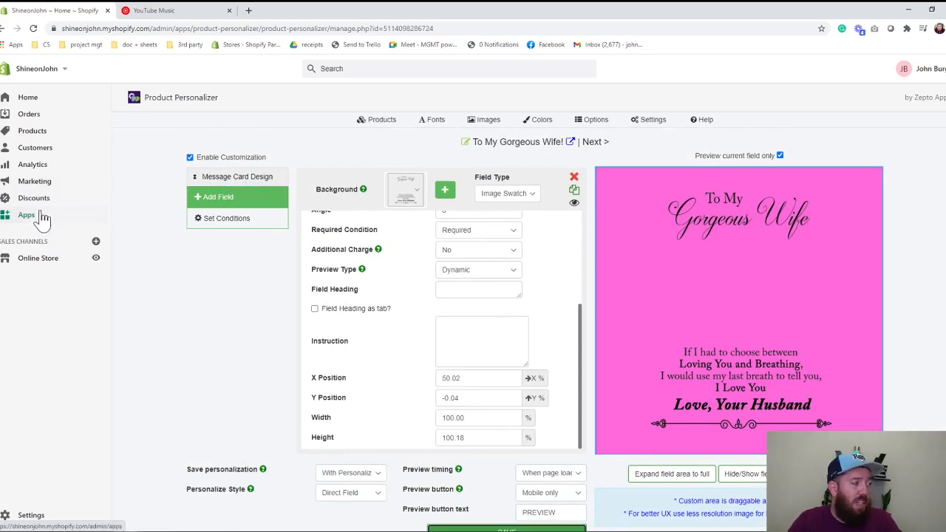
Step: Switch to the ShineOn Profits On-Demand app, search its products for "gorgeous" and open "To My Gorgeous Wife!"
left_click(32, 136)
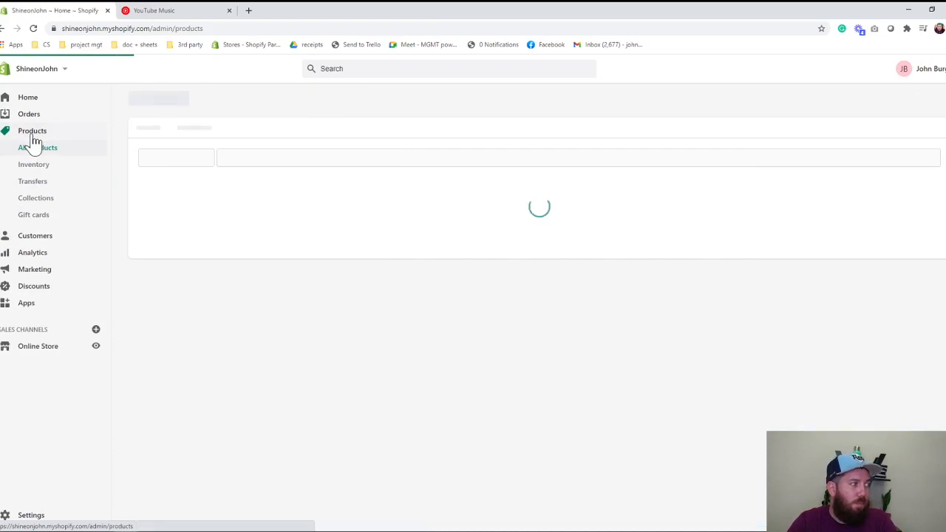
left_click(46, 305)
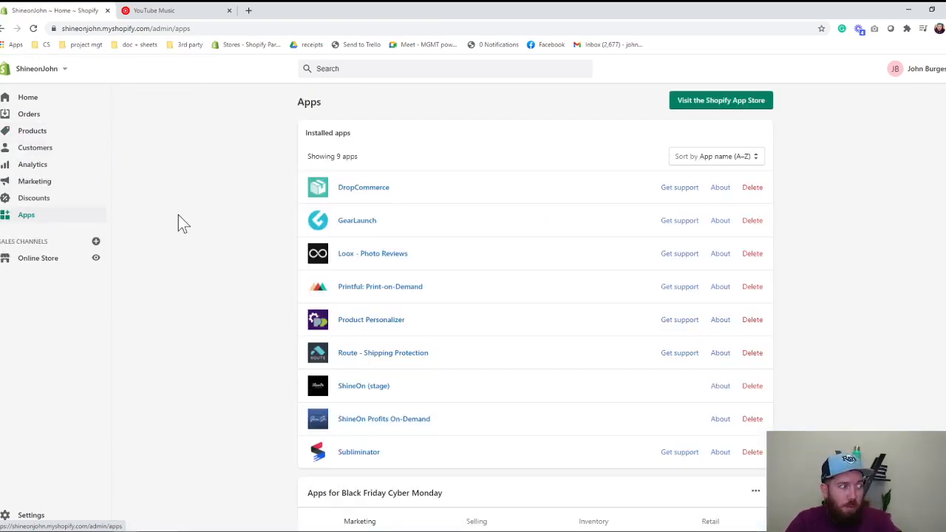
left_click(387, 420)
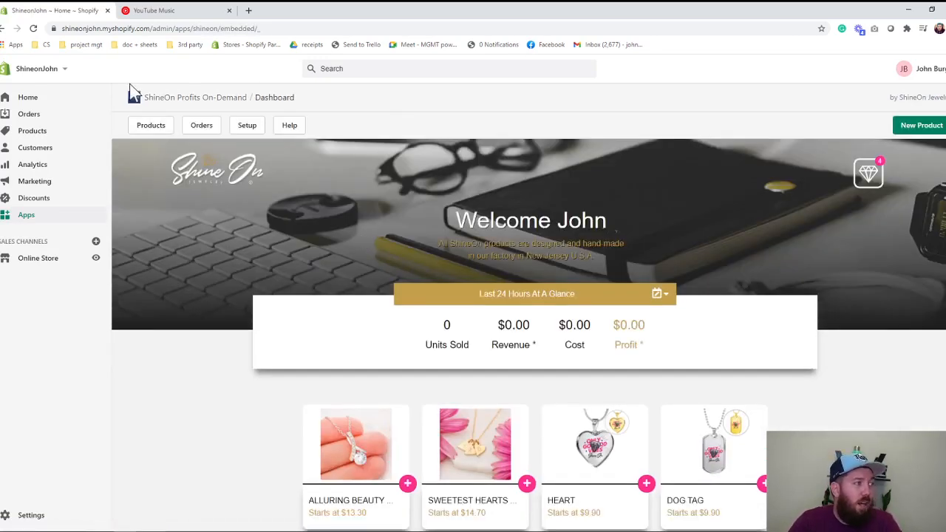
left_click(153, 128)
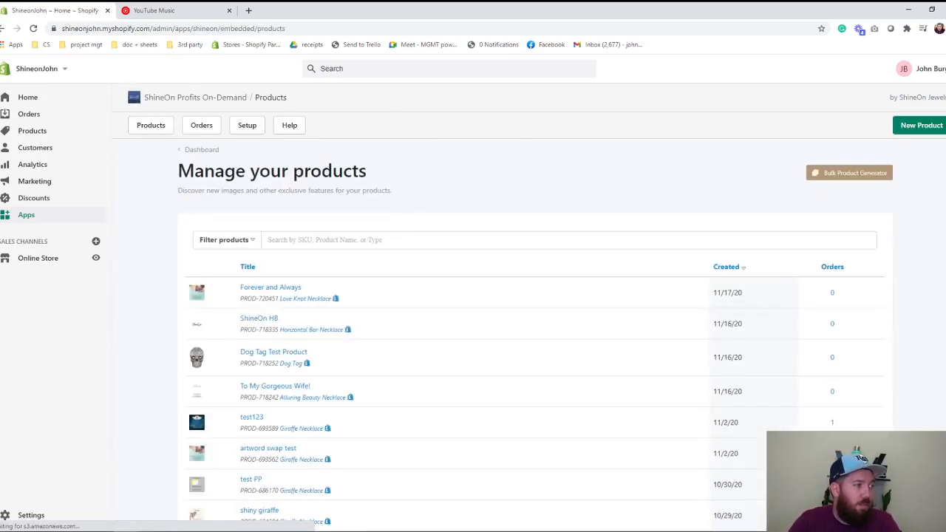
left_click(392, 239)
type("gorgeous")
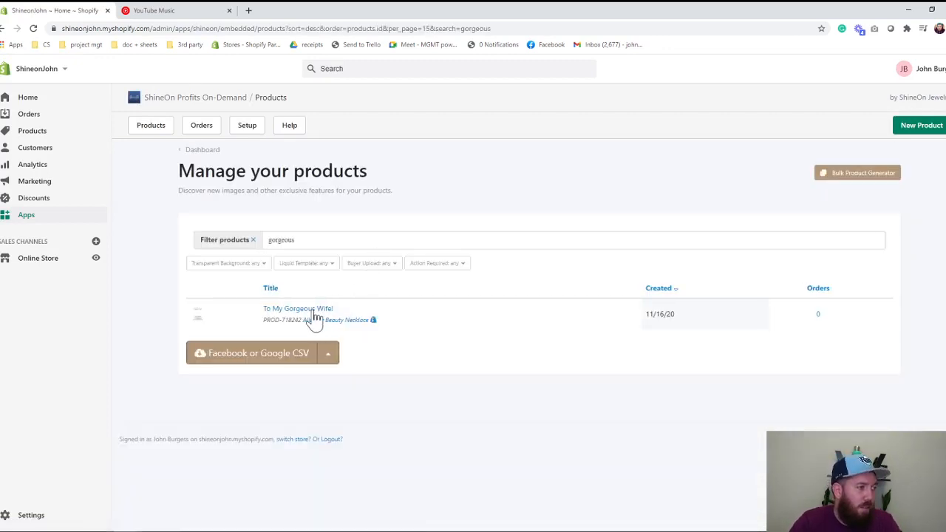
left_click(314, 316)
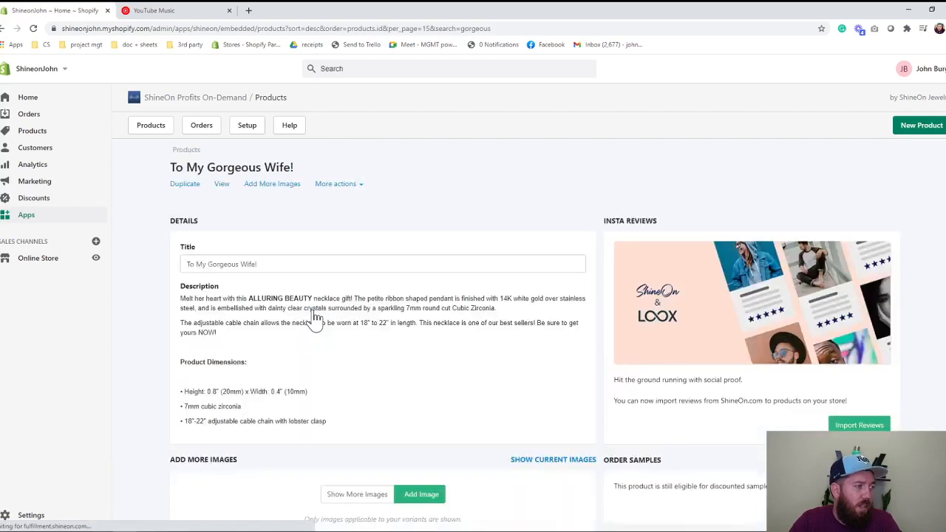
Step: Enable the self-service Artwork Swapper for the product and accept its terms
left_click(348, 185)
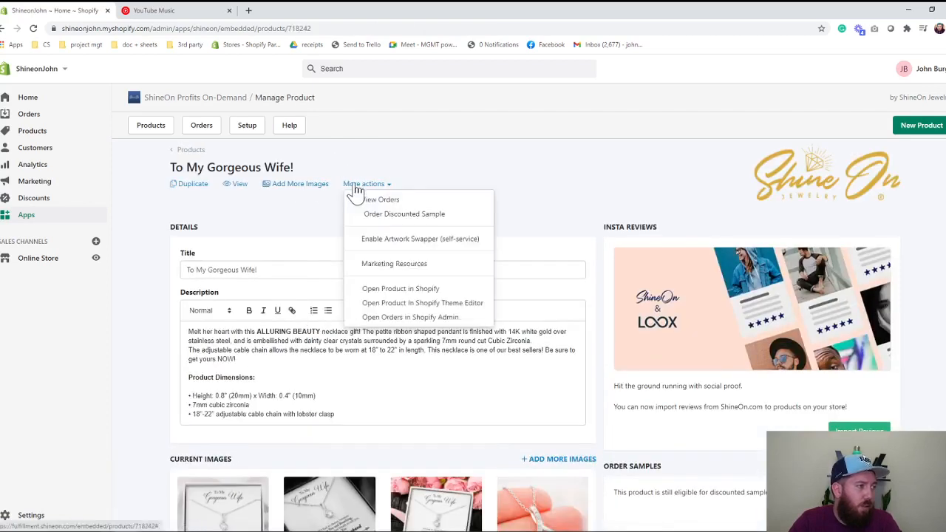
left_click(381, 236)
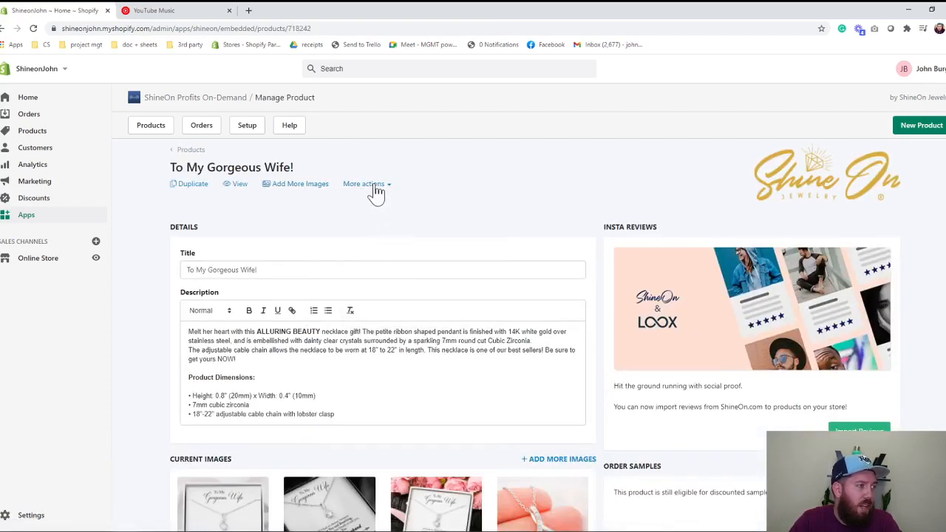
left_click(366, 185)
left_click(382, 241)
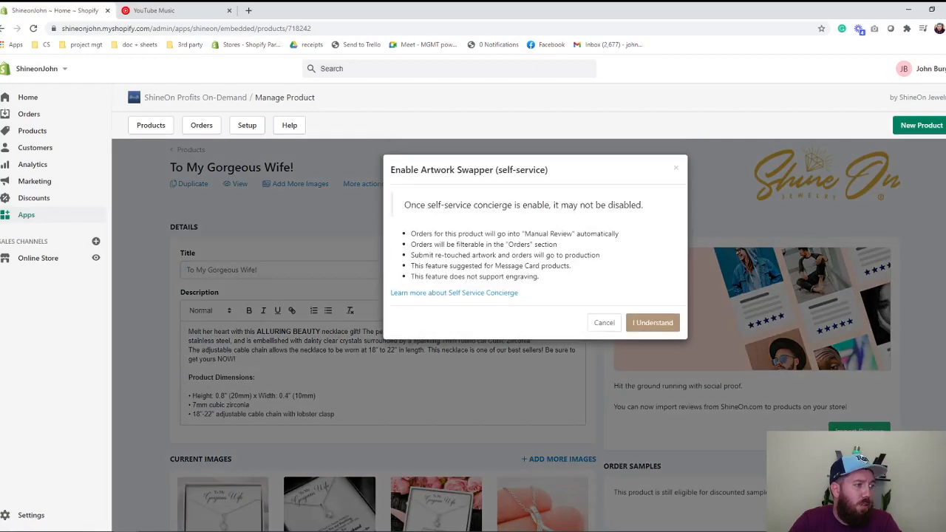
left_click(652, 323)
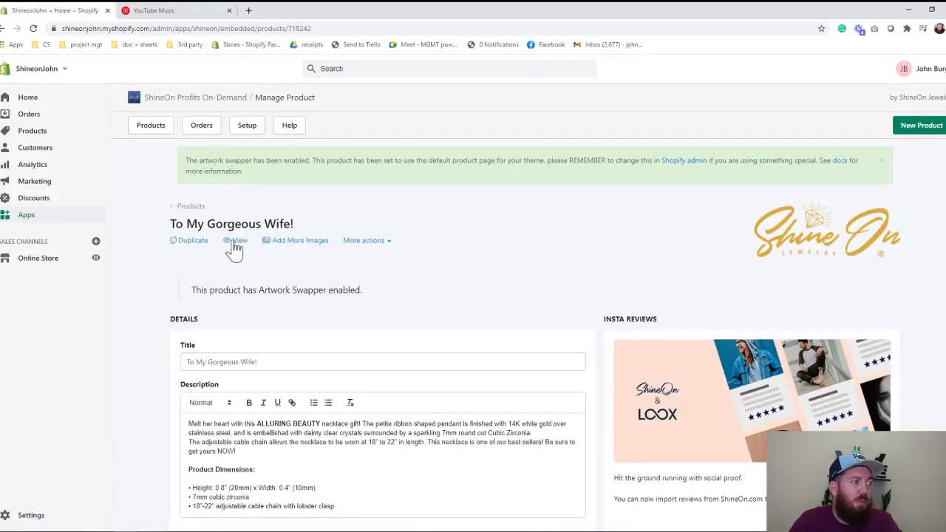
Step: View the product's storefront page and try the pink, blue, green and orange Message Card Design swatches
left_click(233, 240)
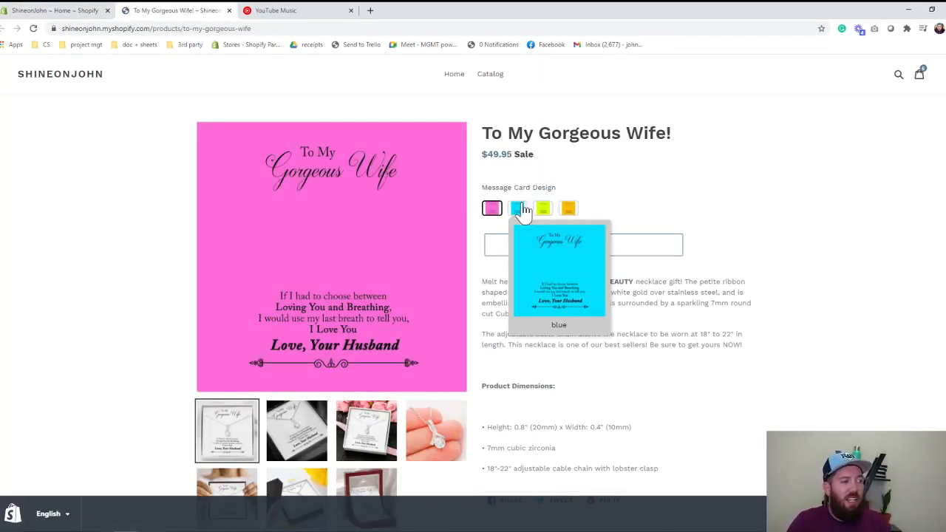
left_click(518, 209)
left_click(544, 211)
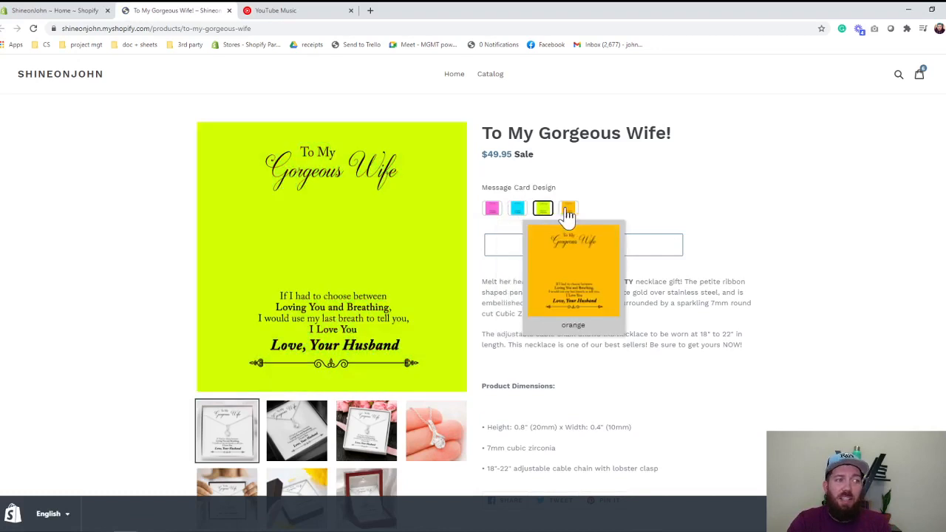
left_click(568, 210)
left_click(493, 211)
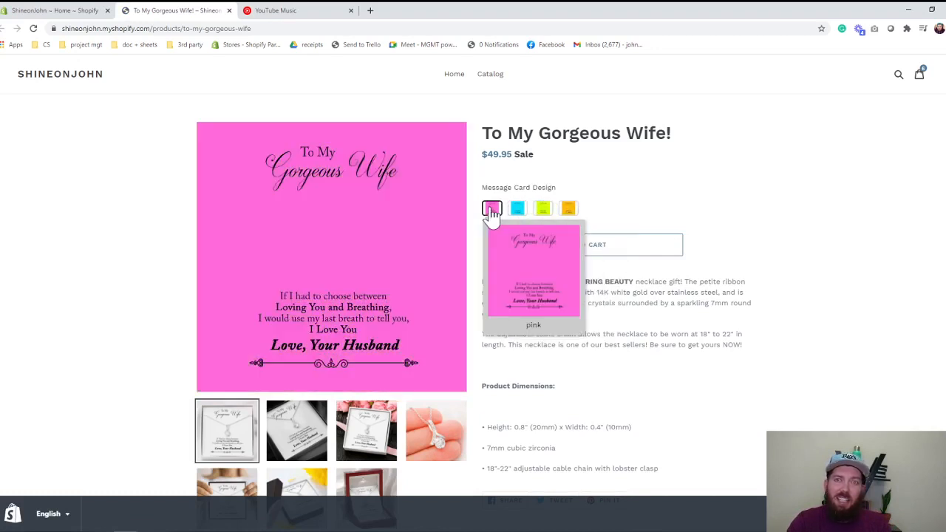
left_click(544, 210)
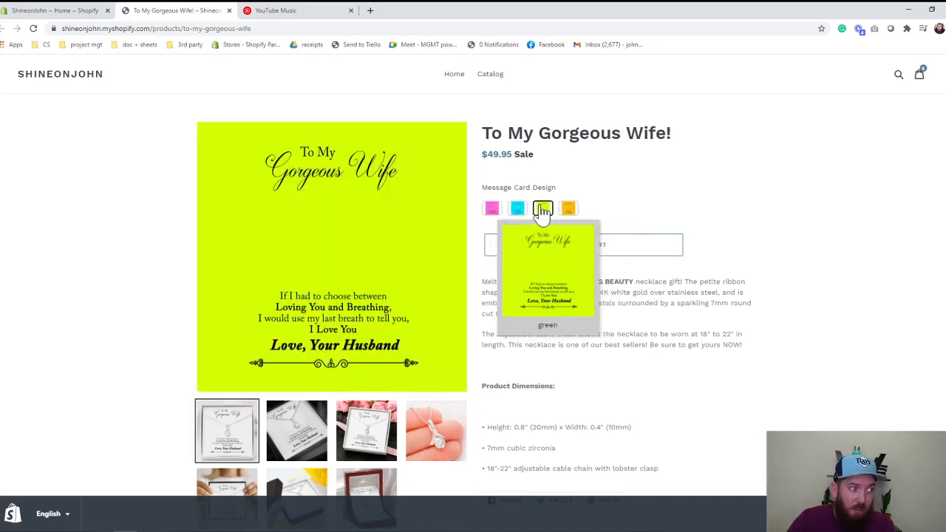
left_click(568, 211)
left_click(542, 214)
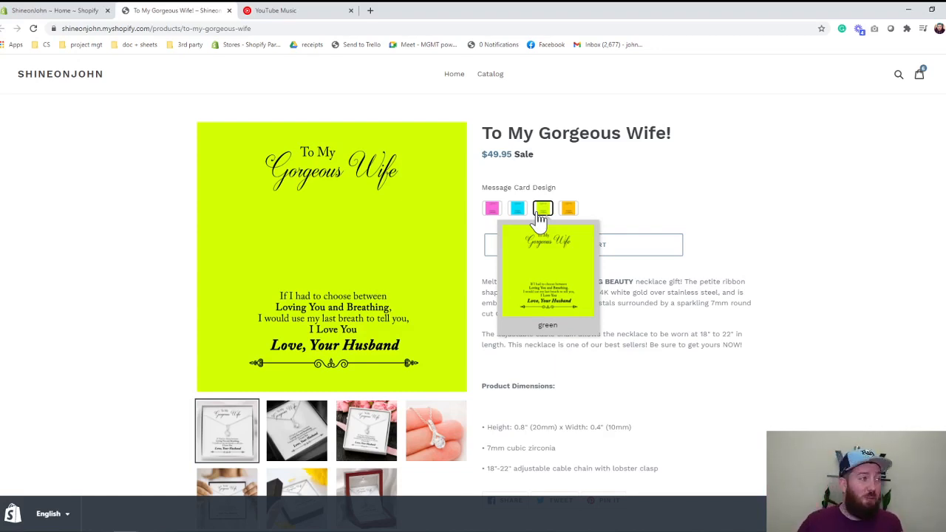
left_click(45, 11)
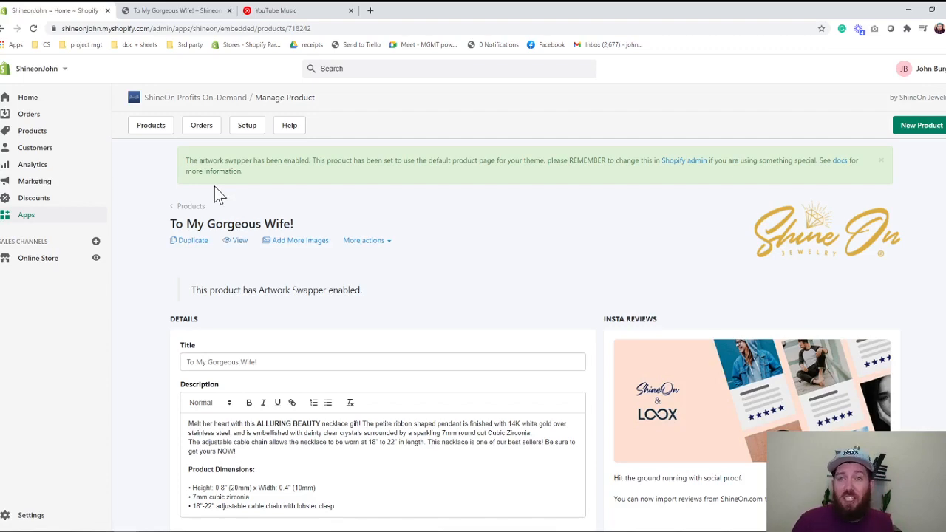
left_click(194, 10)
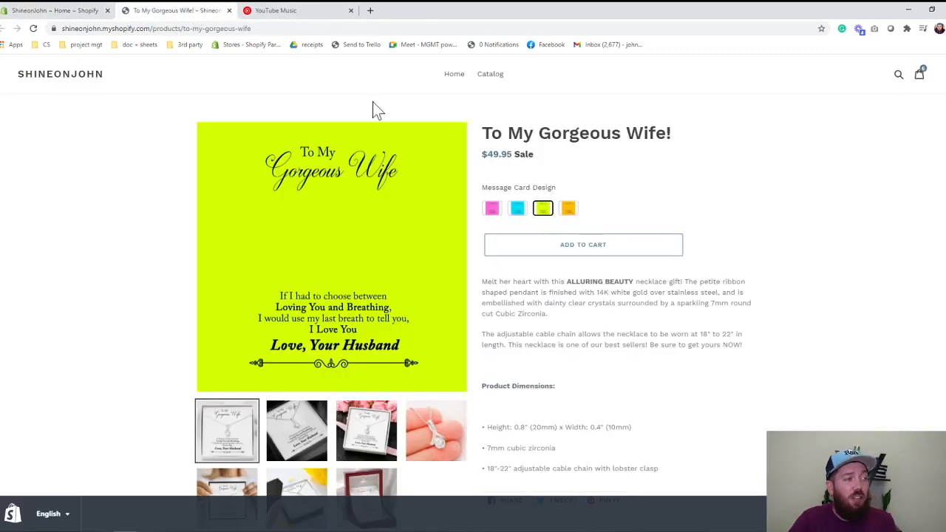
Step: Add the product with the orange message card design to the cart, and view its preview image from there
mouse_move(542, 222)
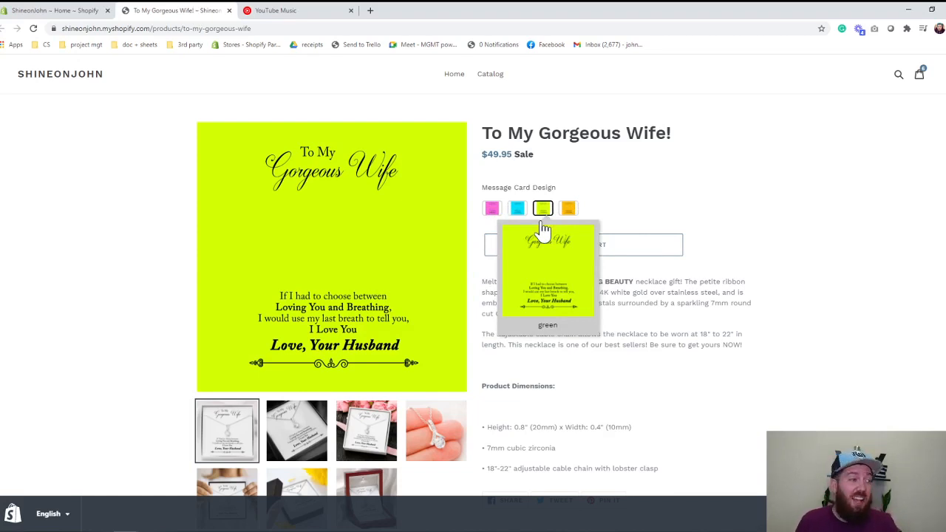
left_click(568, 208)
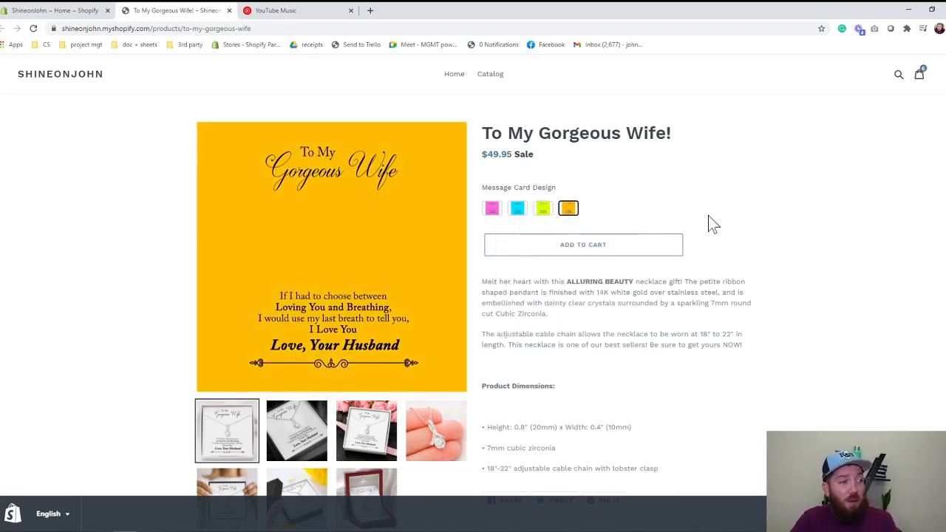
left_click(616, 246)
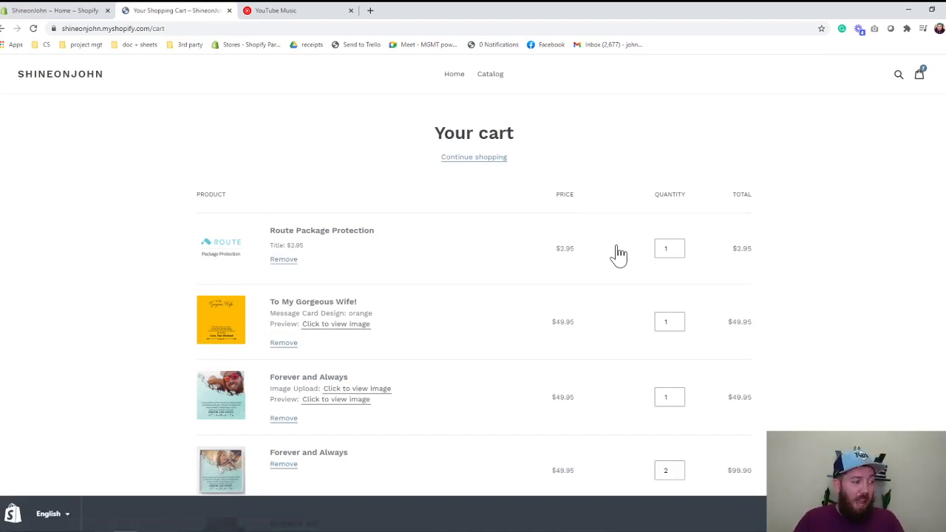
left_click(338, 328)
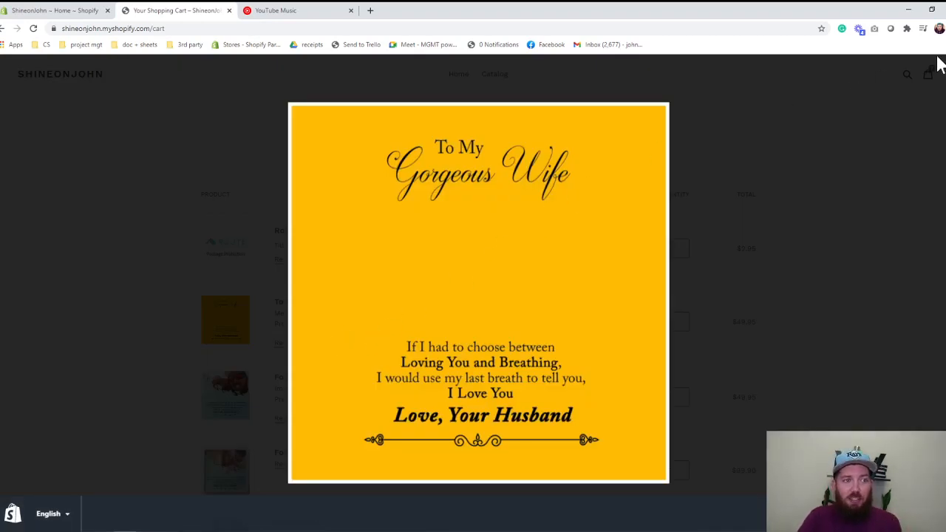
left_click(943, 88)
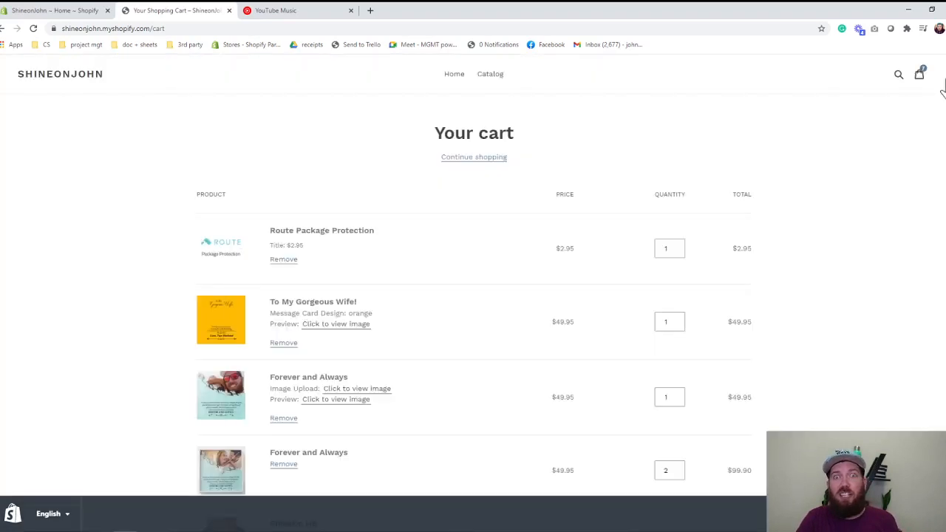